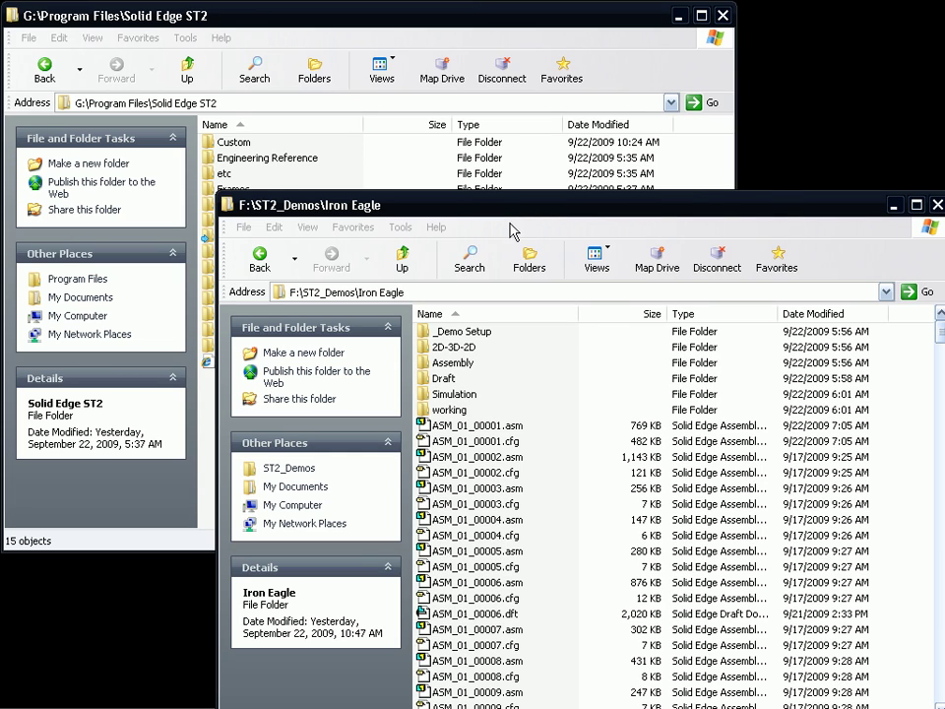
Open the folder _Demo Setup\Files-to-copy\Program\Custom inside the Iron Eagle demo folder
left_click_drag(492, 205, 502, 227)
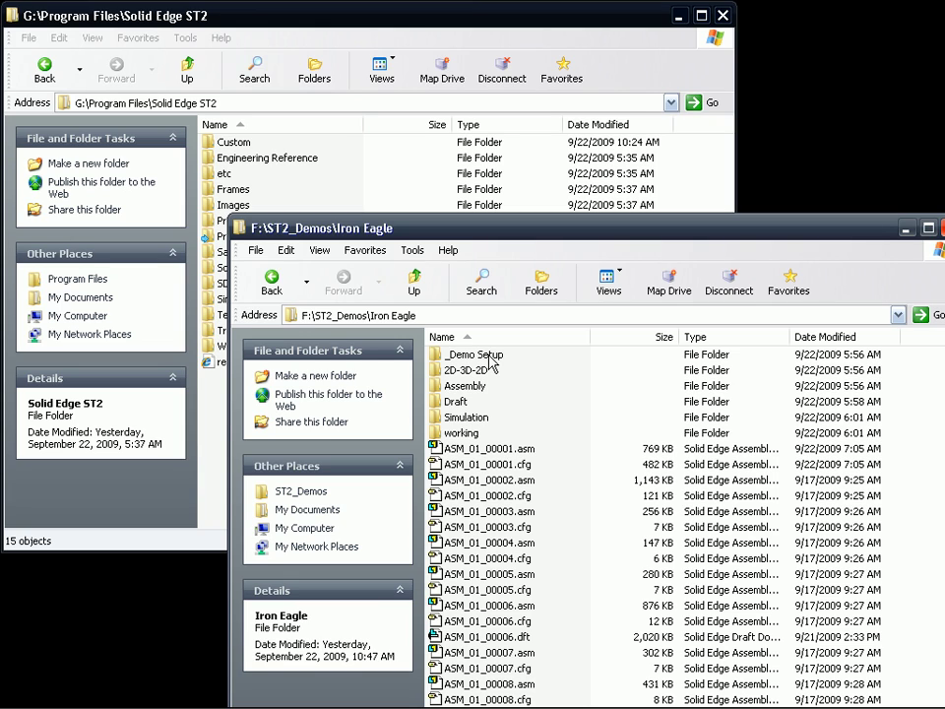
double_click(488, 355)
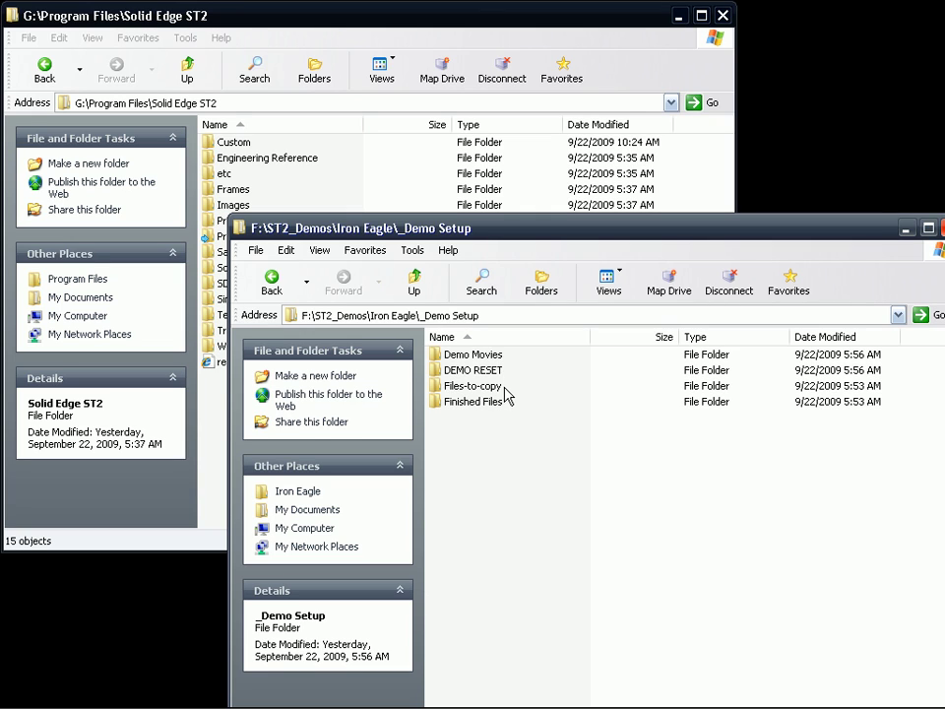
double_click(486, 386)
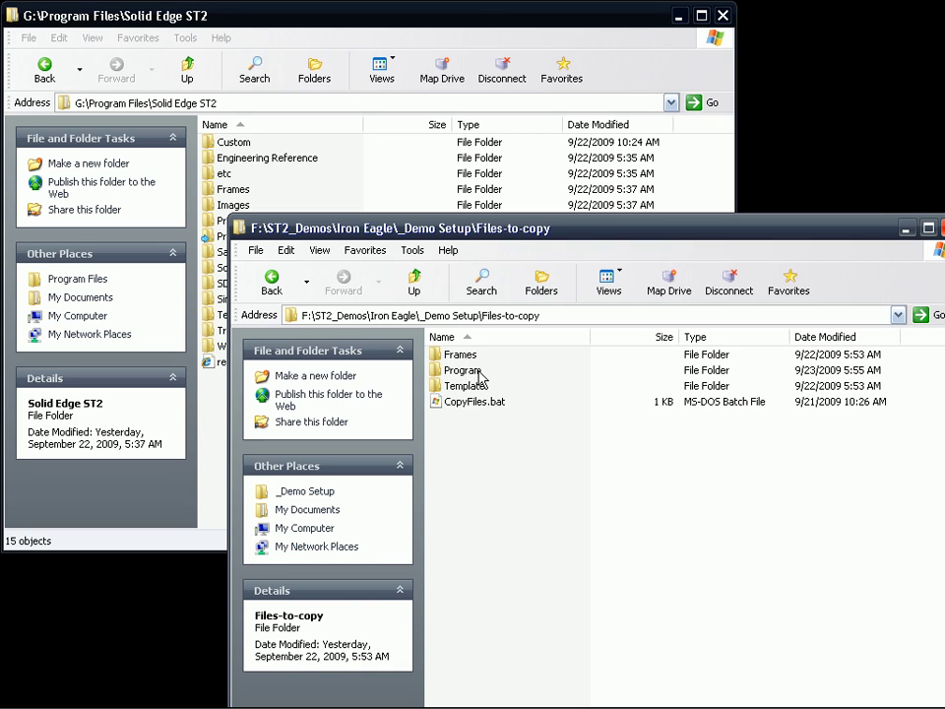
double_click(463, 370)
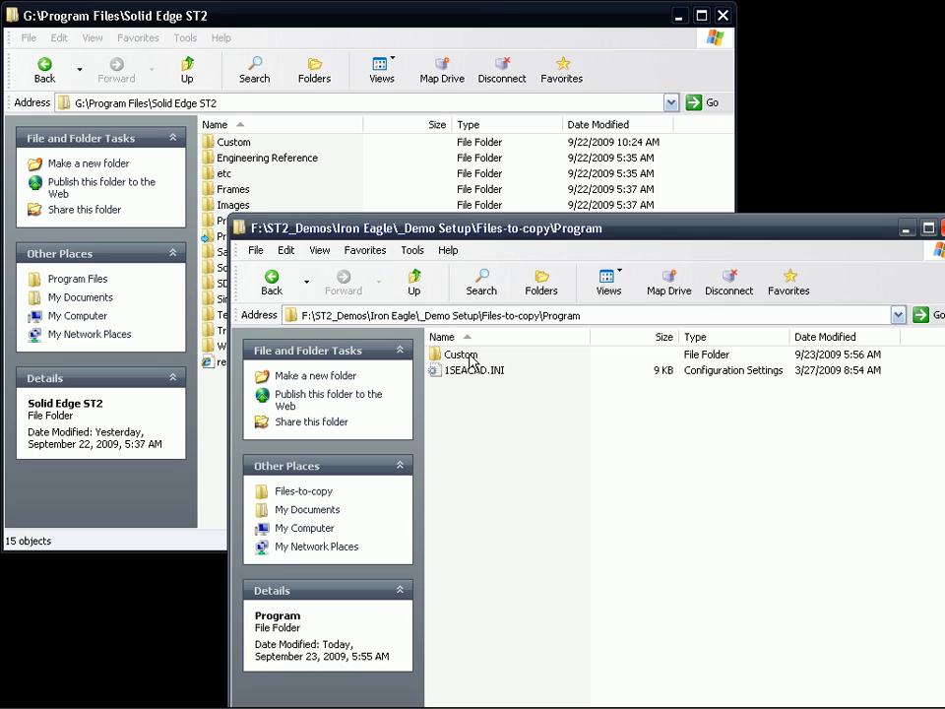
double_click(469, 361)
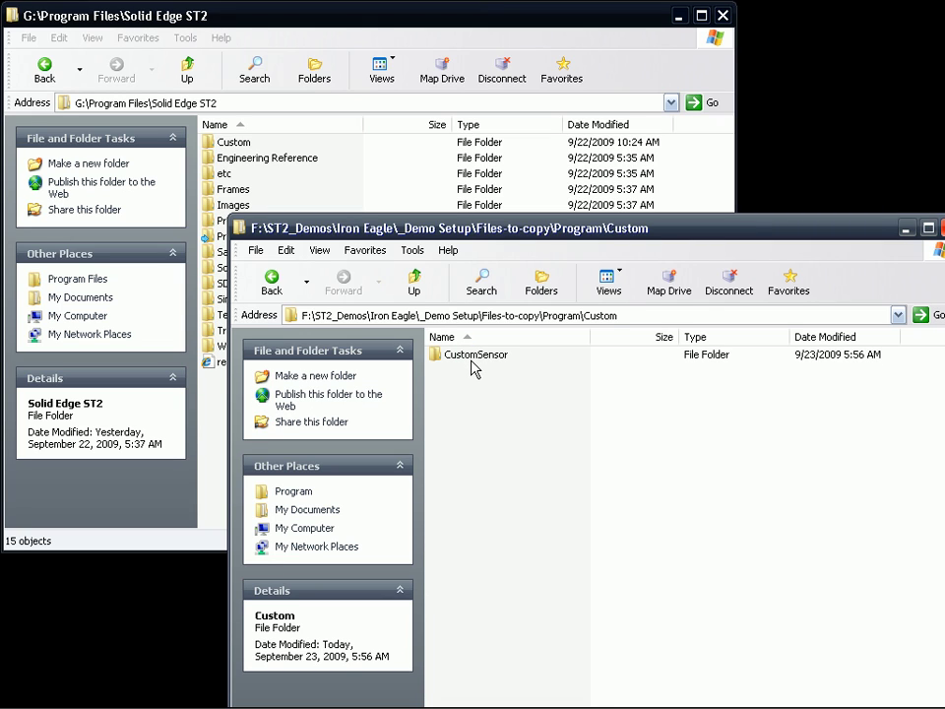
Open the Custom\CustomSensor folder inside the Solid Edge ST2 program folder
left_click(320, 18)
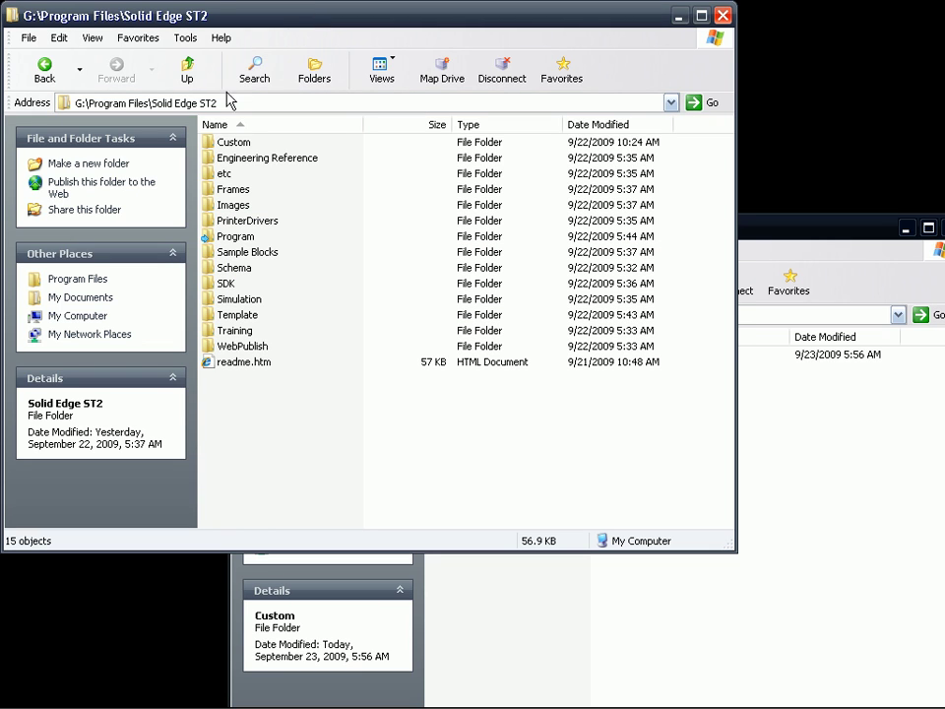
double_click(233, 143)
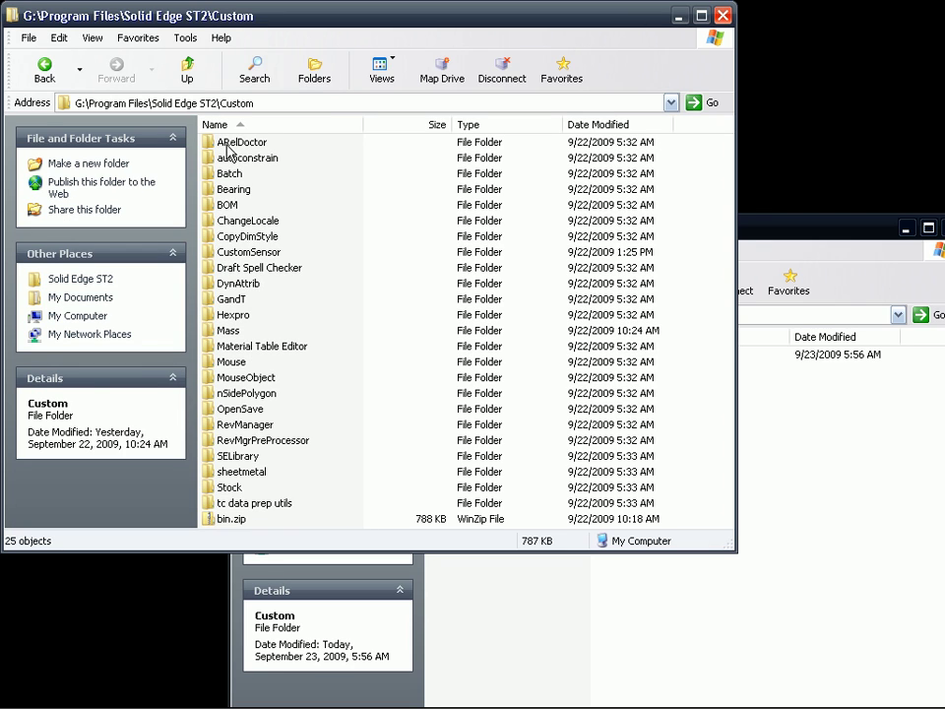
double_click(238, 253)
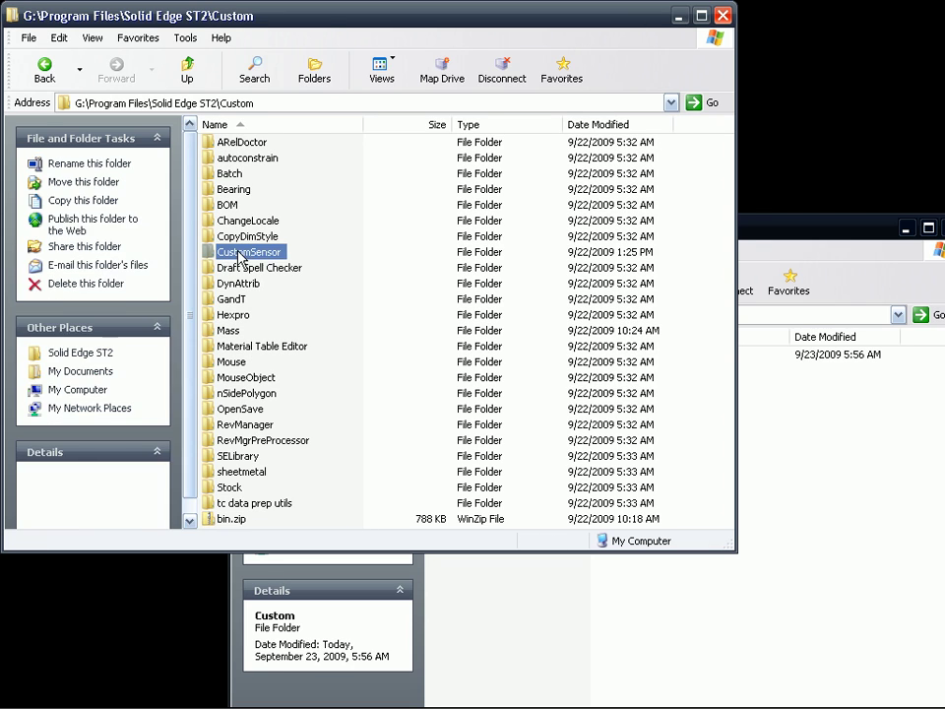
Copy MySensorFunctions.dll from the demo's CustomSensor folder into the Solid Edge ST2 CustomSensor folder, replacing the existing file
left_click(509, 430)
double_click(482, 356)
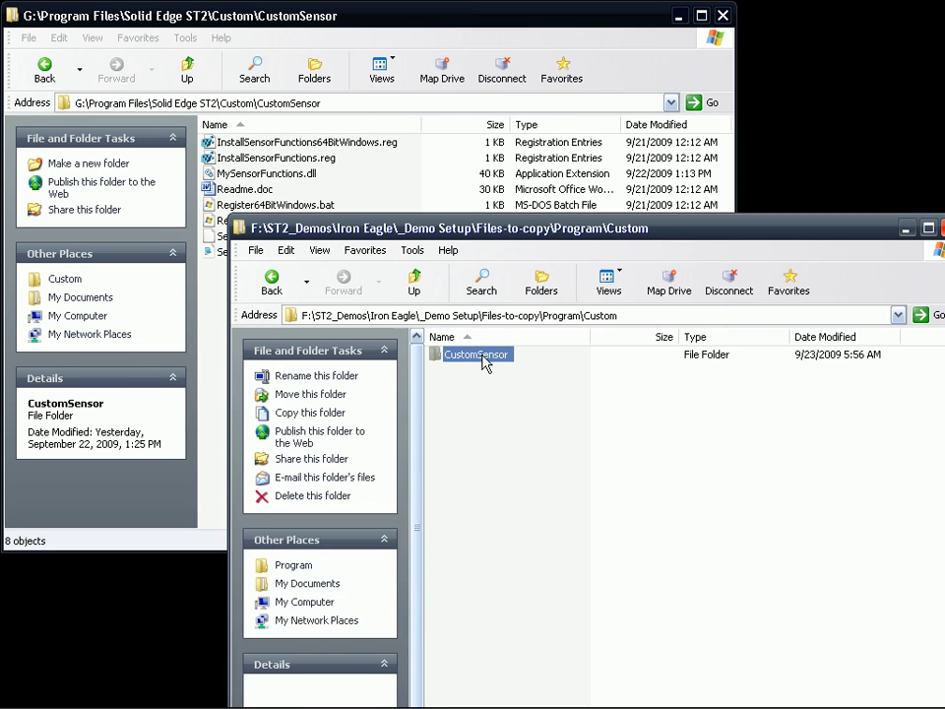
left_click_drag(484, 363, 390, 207)
left_click(541, 455)
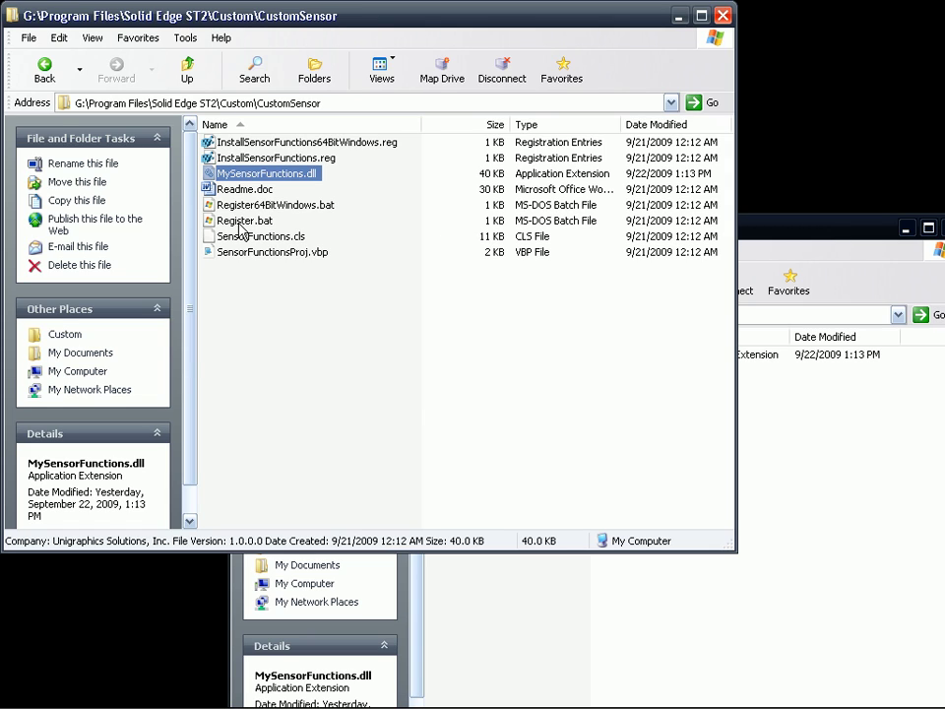
Run Register.bat in the Solid Edge ST2 CustomSensor folder and confirm its registration prompts
left_click(247, 329)
double_click(241, 221)
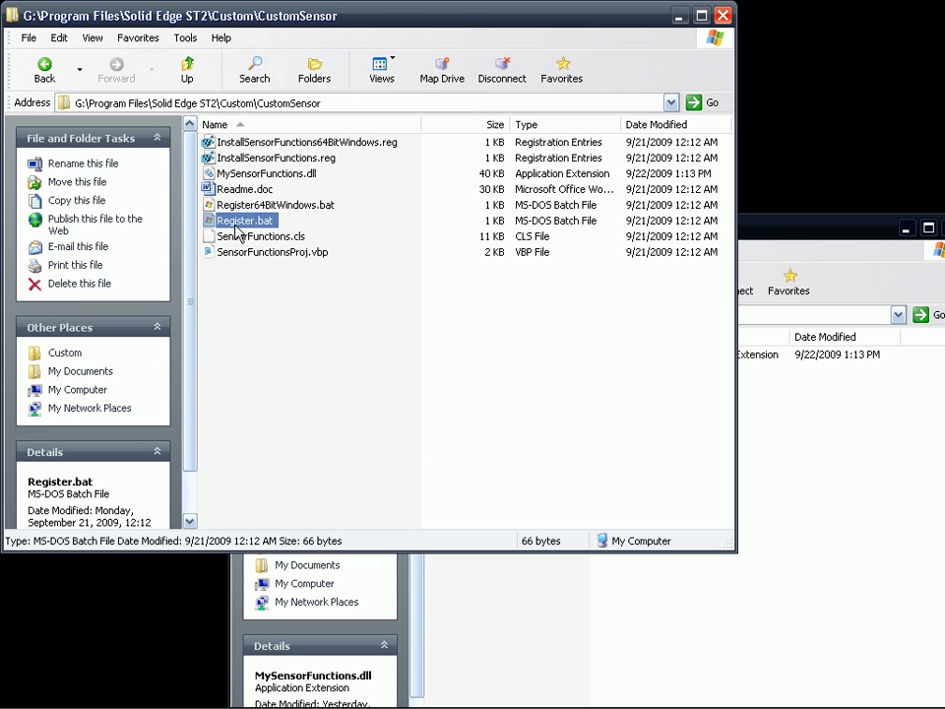
left_click(471, 414)
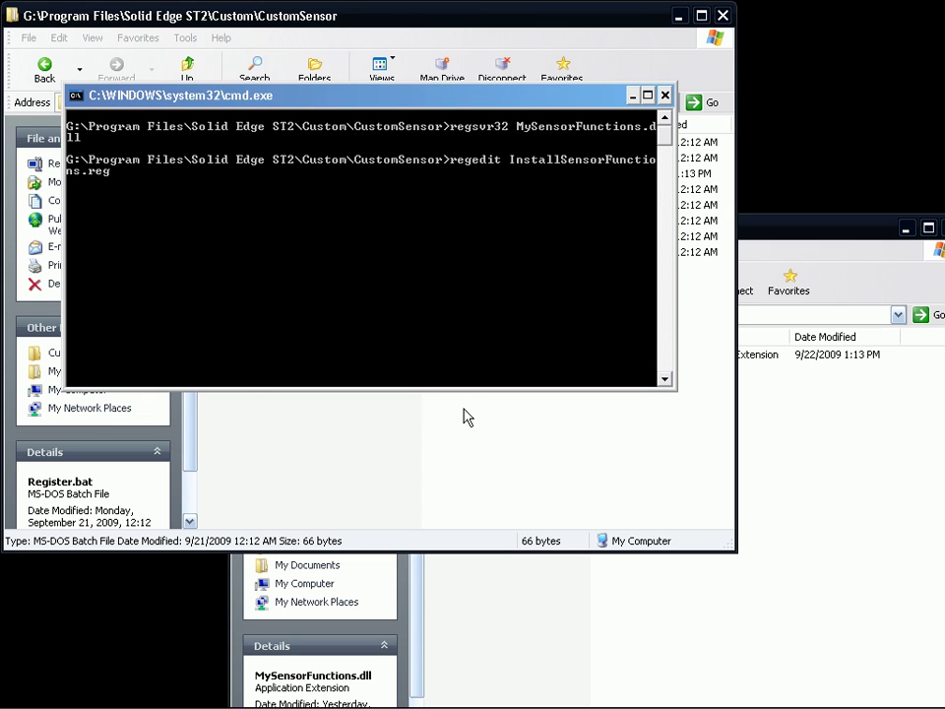
left_click(430, 414)
left_click(445, 416)
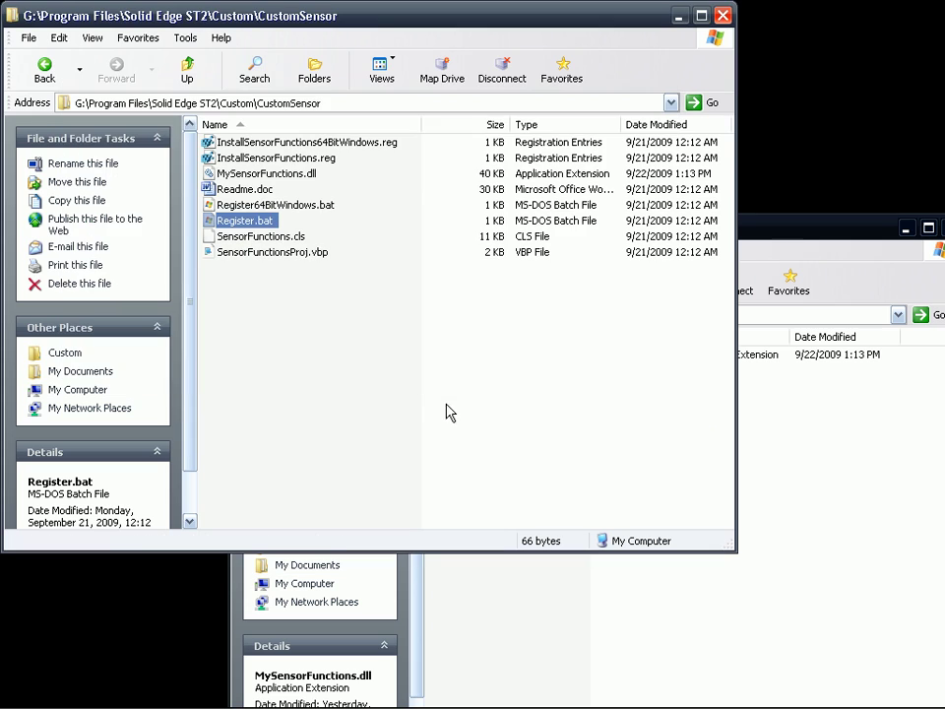
left_click(281, 299)
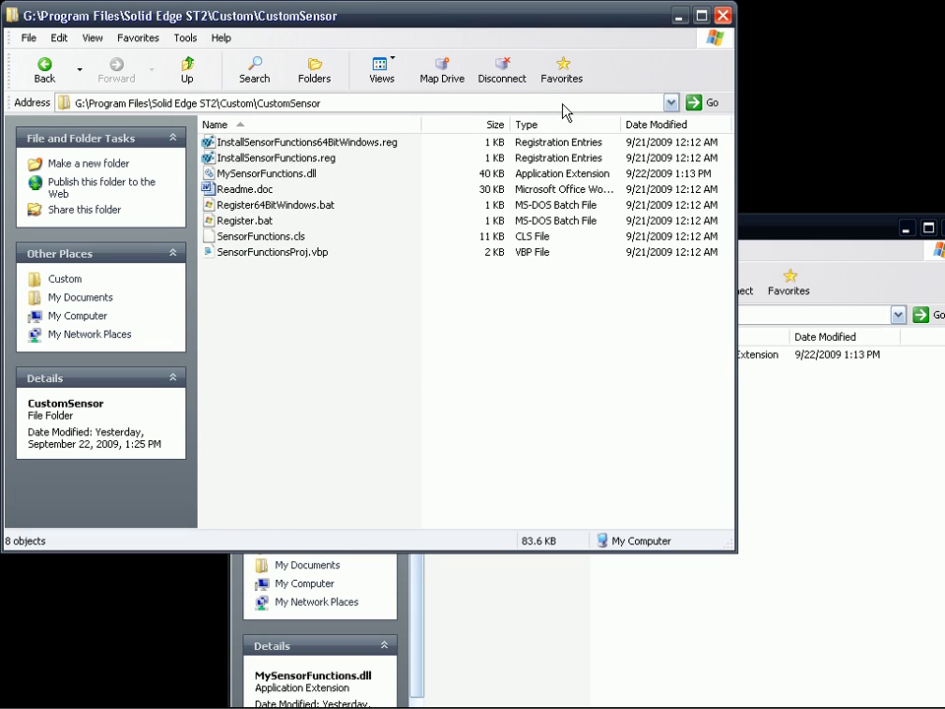
Close both the CustomSensor program folder window and the demo folder window
left_click(725, 17)
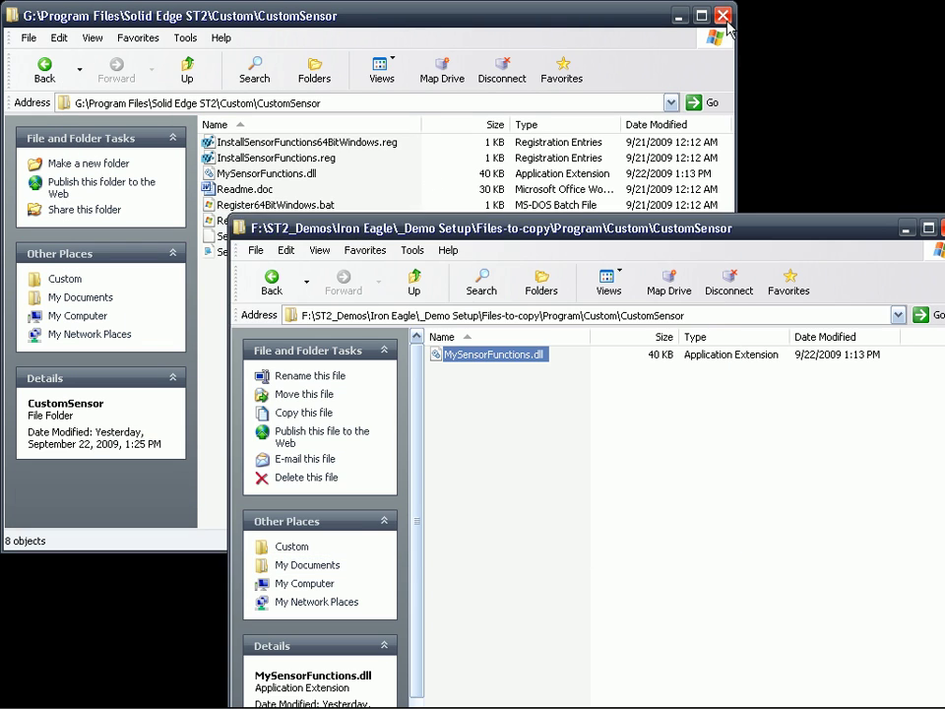
left_click_drag(829, 227, 681, 223)
left_click(802, 223)
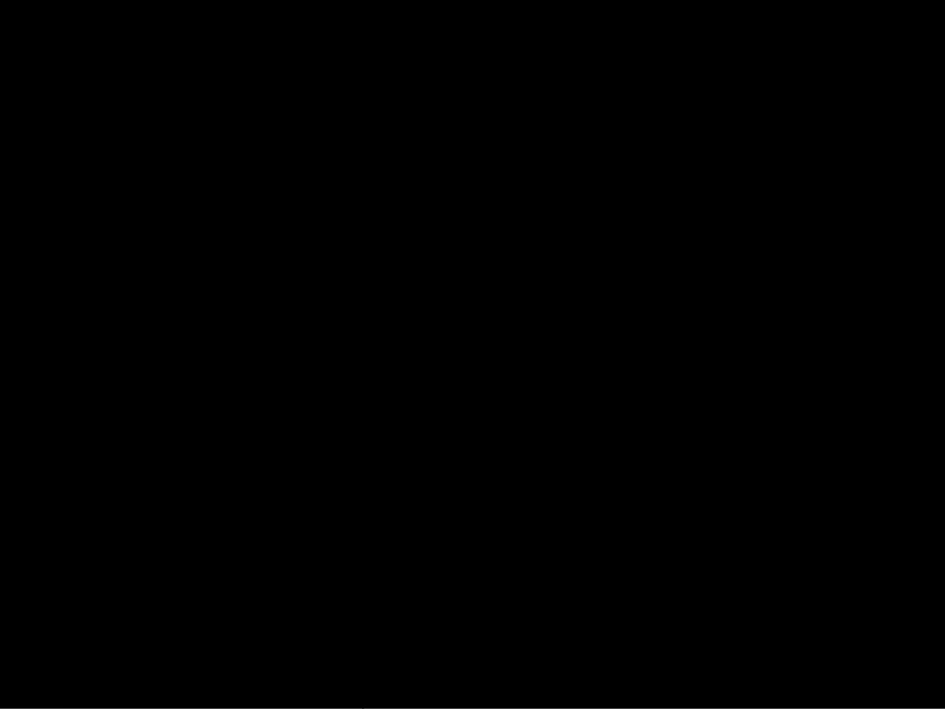
Switch to Solid Edge and apply the 11-Sensors configuration to the ASM_01_00002.asm assembly
left_click(310, 692)
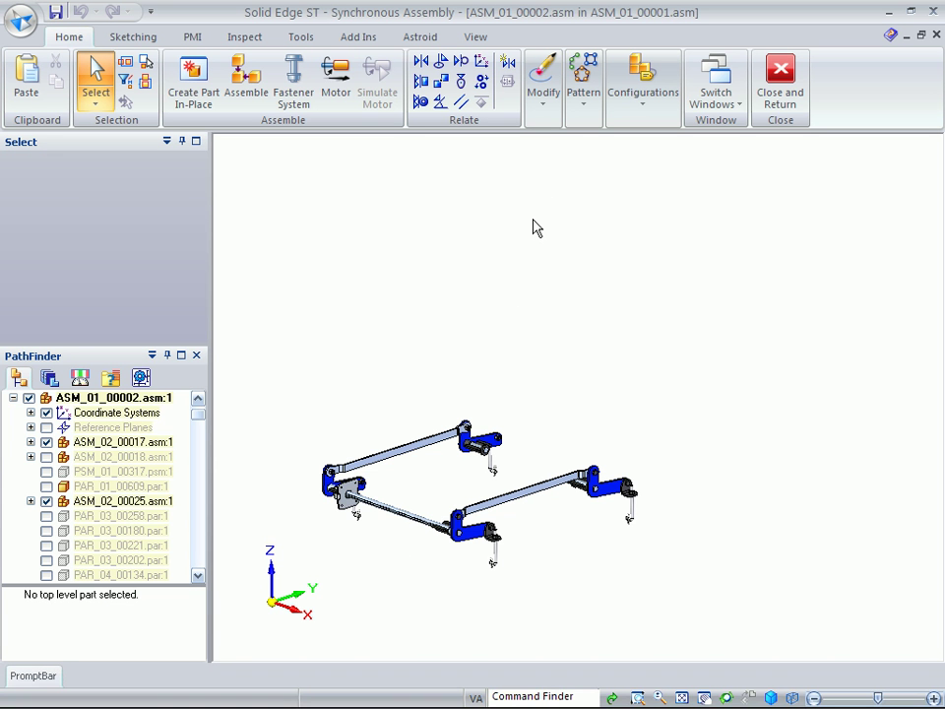
left_click(637, 119)
left_click(723, 150)
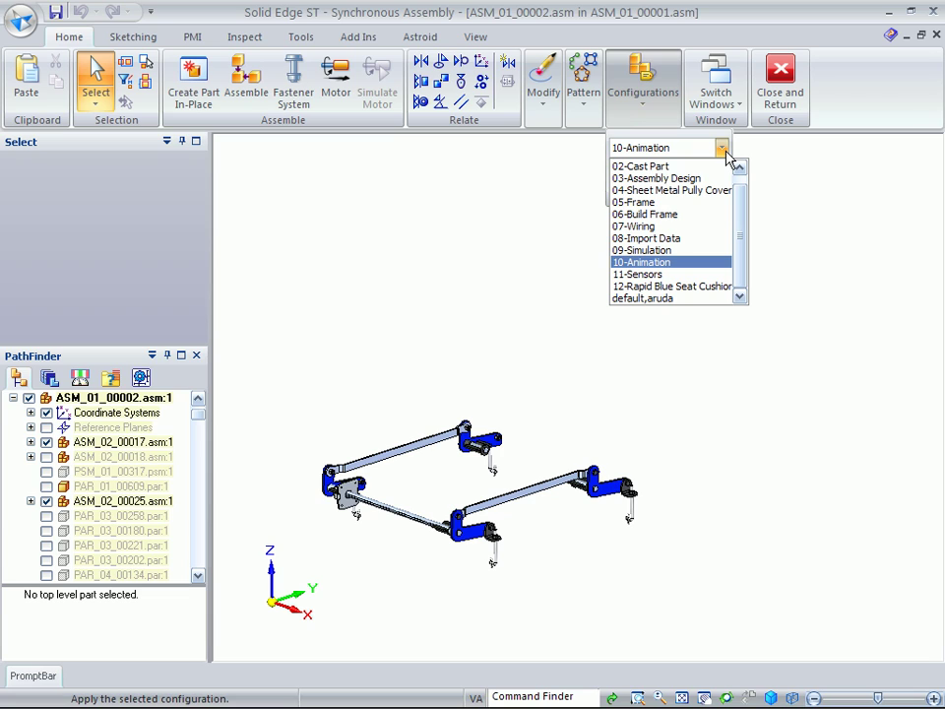
left_click(649, 275)
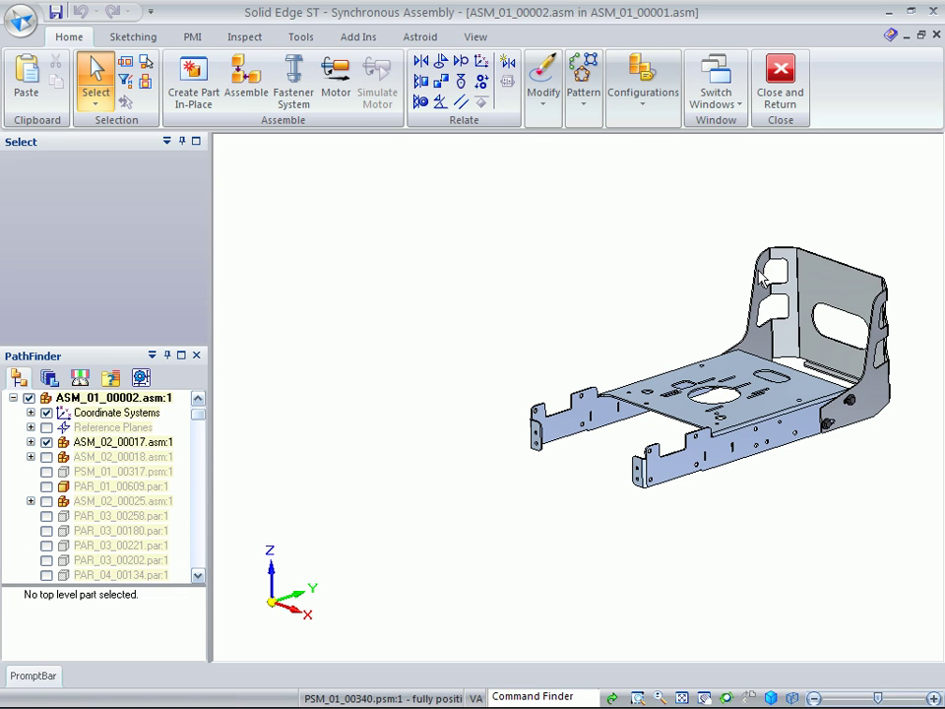
Start a minimum distance sensor between the backrest's large inner face and the base plate's rear flange face, and finish the measurement
scroll(587, 321, "up", 3)
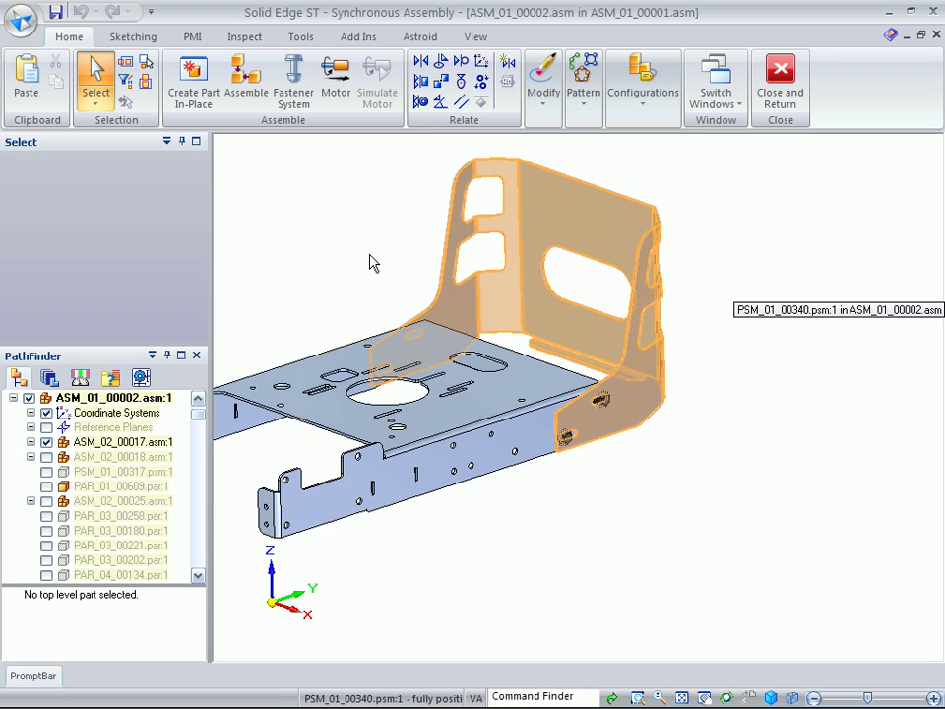
right_click(397, 321)
left_click(348, 263)
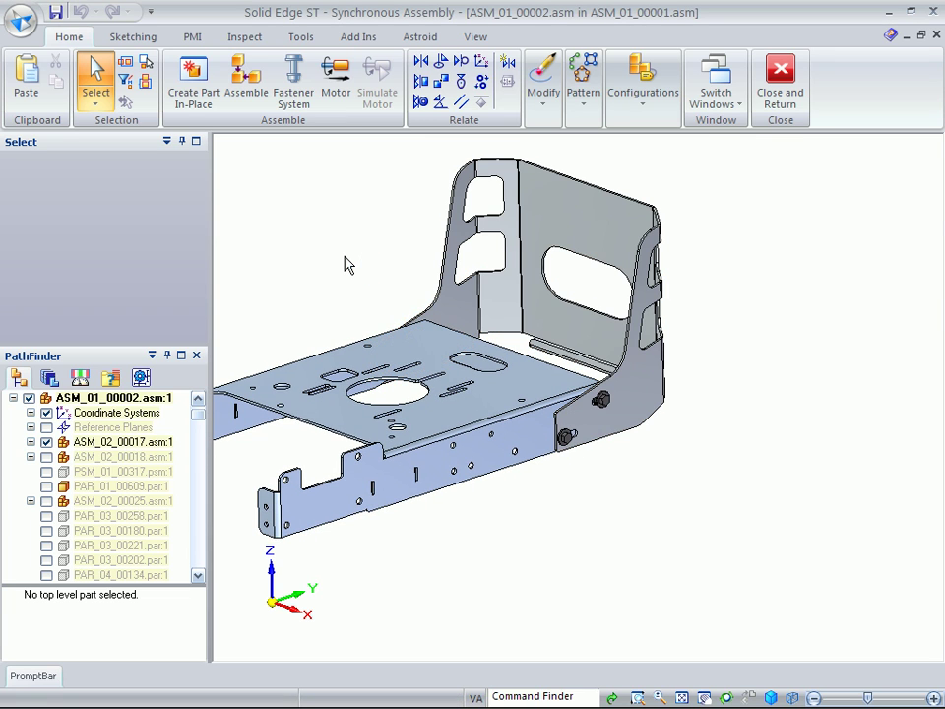
scroll(346, 260, "up", 1)
middle_click_drag(348, 279, 354, 352, "shift")
left_click(83, 379)
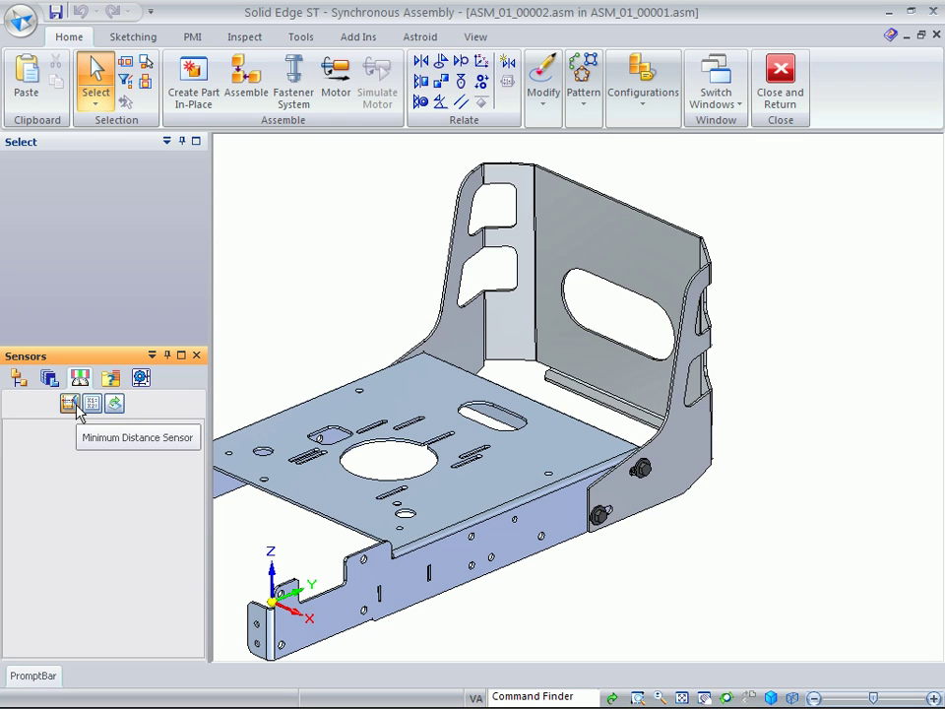
left_click(70, 404)
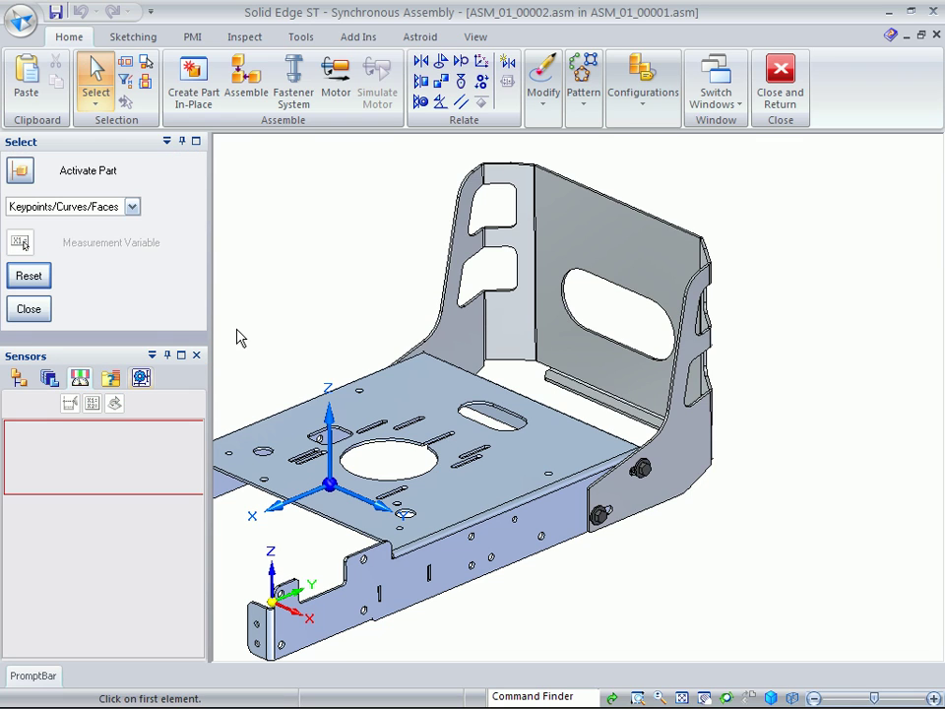
left_click(582, 360)
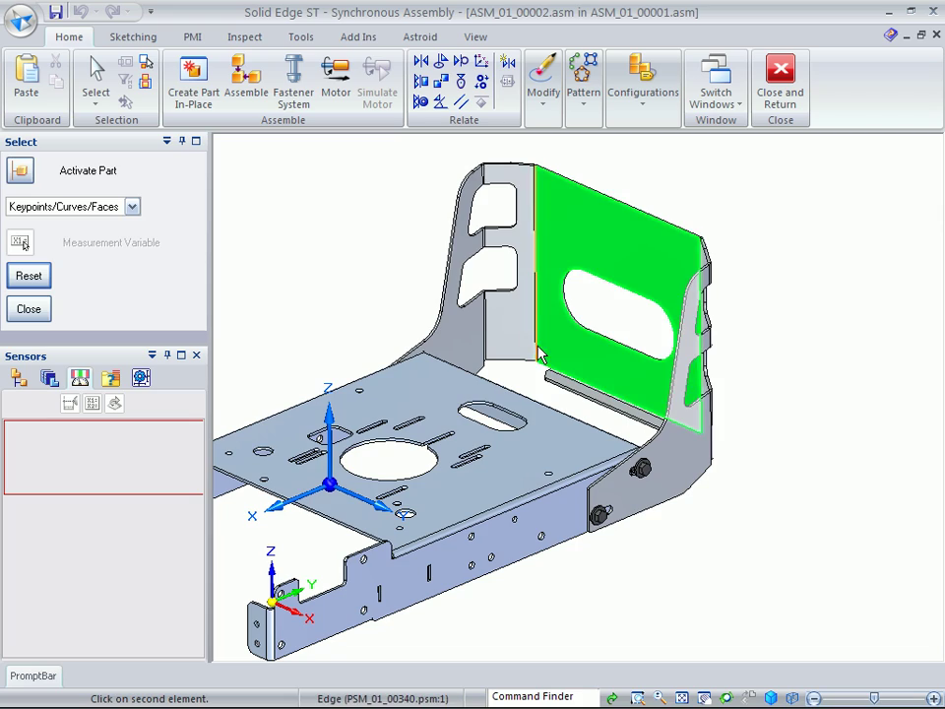
middle_click_drag(582, 359, 413, 369)
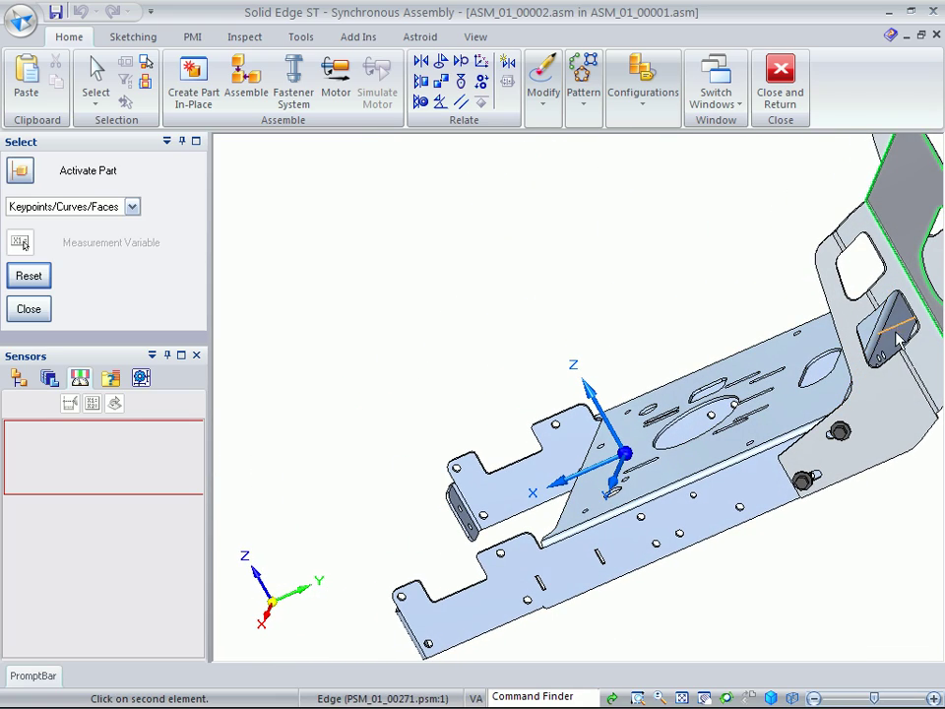
left_click(894, 330)
middle_click_drag(578, 283, 543, 256)
left_click(29, 308)
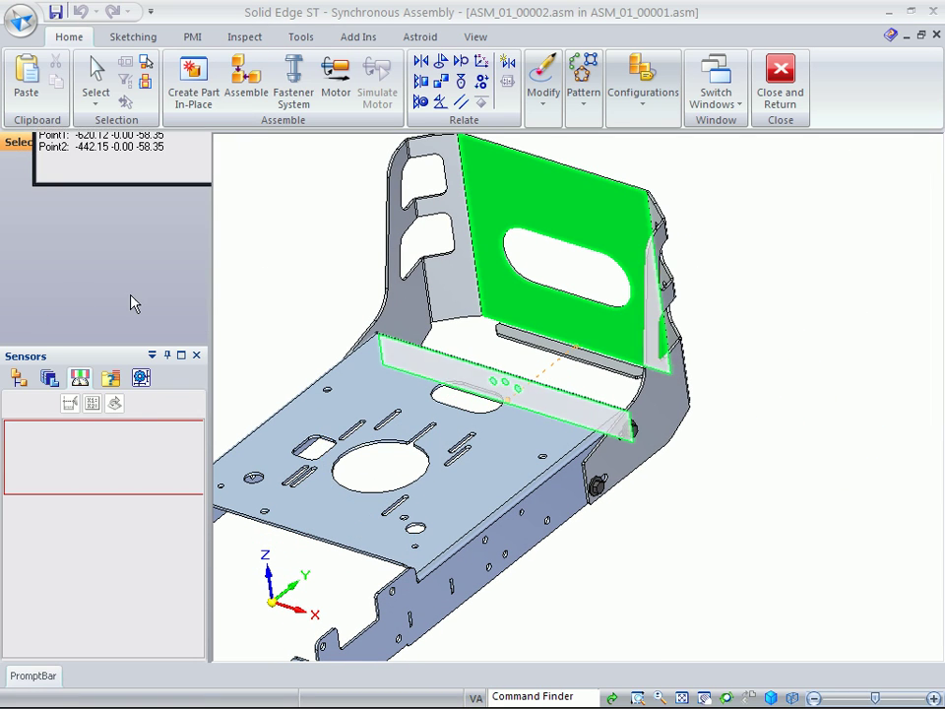
Name the sensor Clearance and set its operator to Not between
type("Clear")
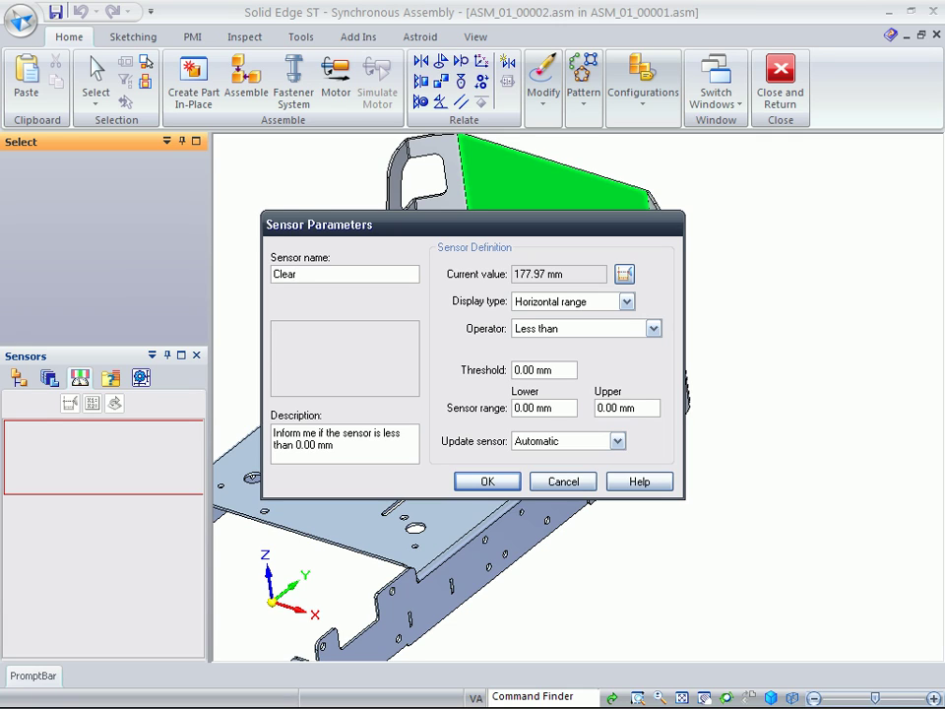
type("ance")
left_click(592, 330)
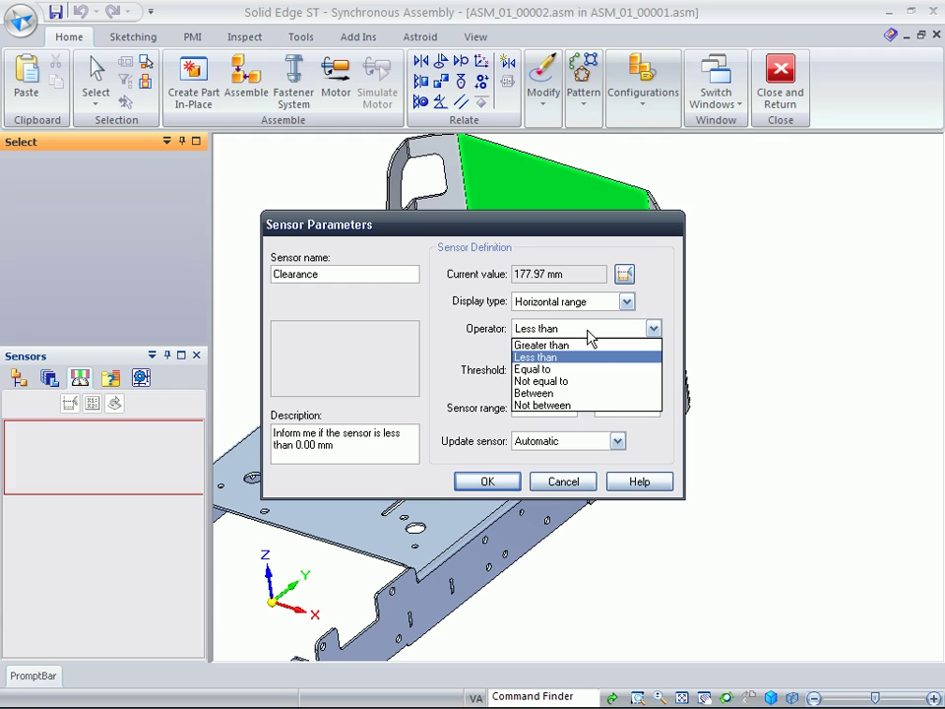
left_click(592, 405)
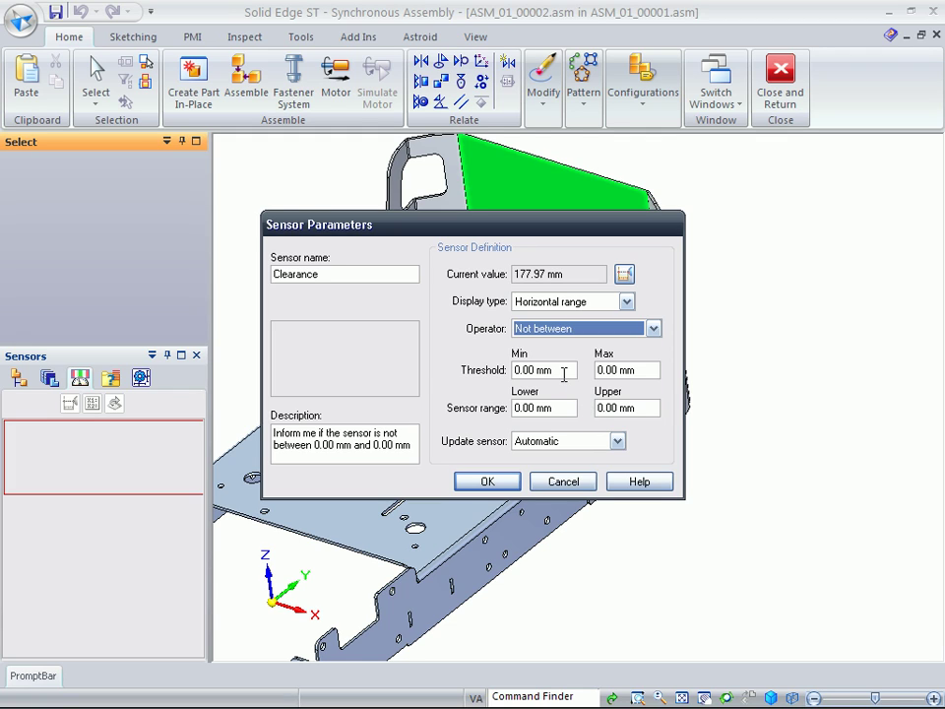
Set the Clearance sensor's threshold to a minimum of 170 mm and a maximum of 180 mm
left_click(565, 371)
type("170")
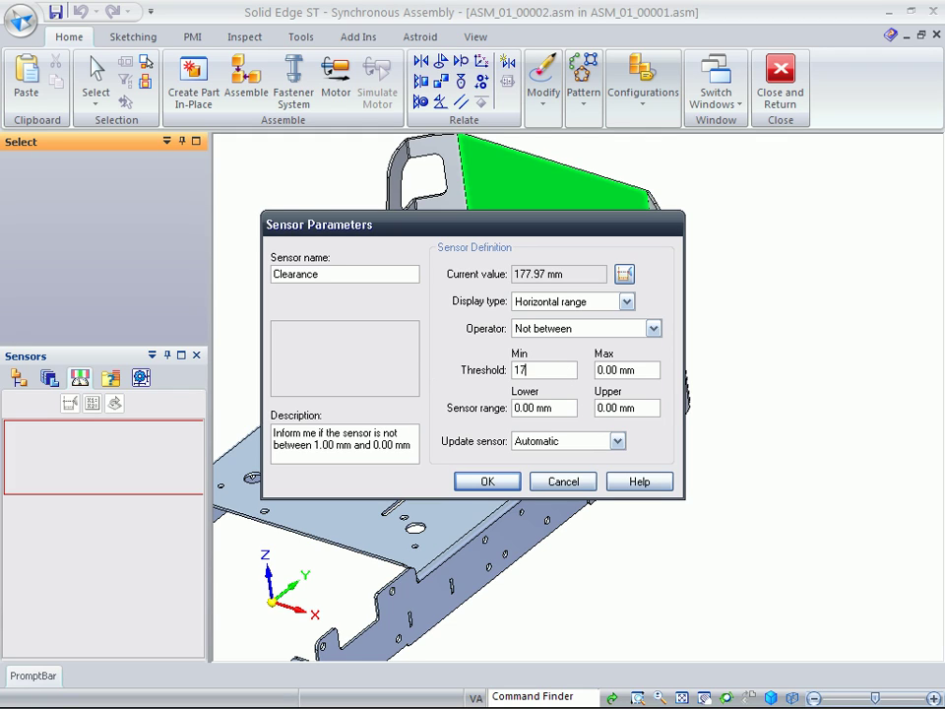
key("Tab")
type("180")
key("Tab")
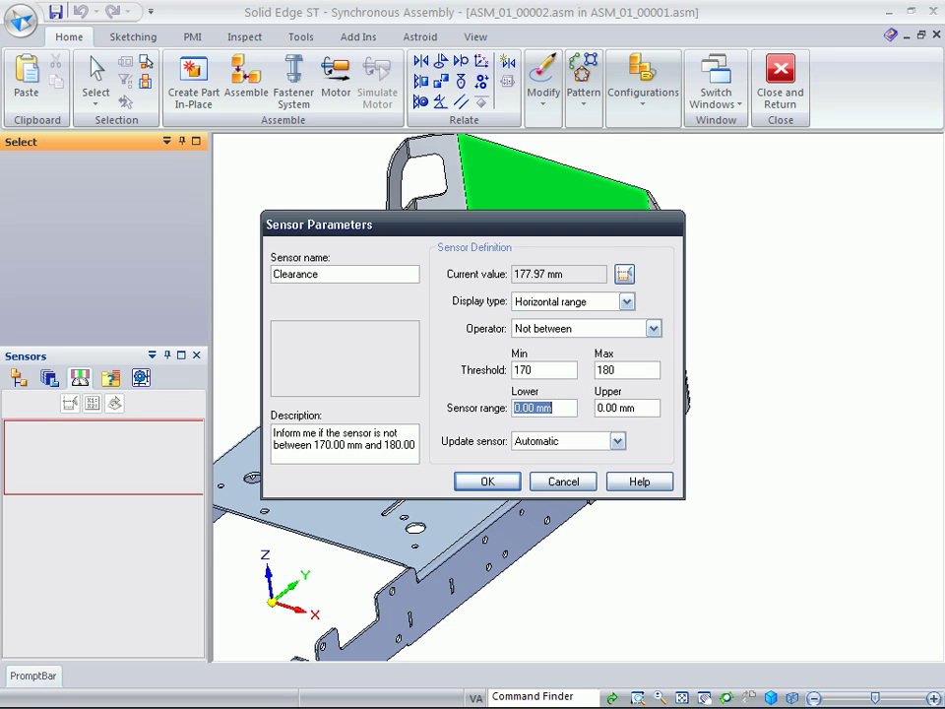
Set the sensor range from 160 to 190 mm and accept the sensor parameters
type("160")
key("Tab")
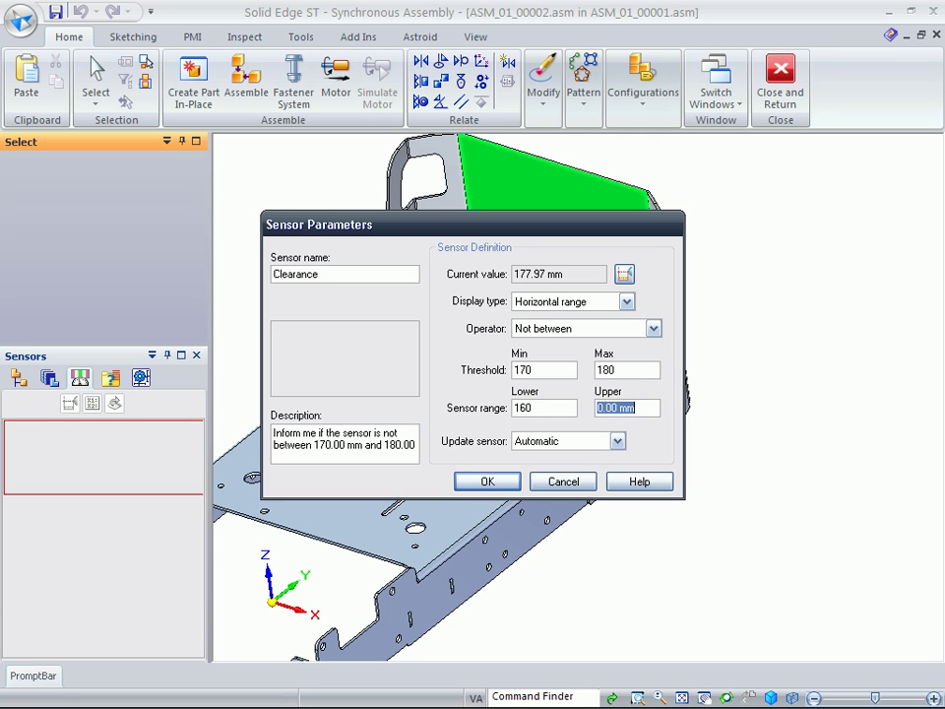
type("190")
key("Tab")
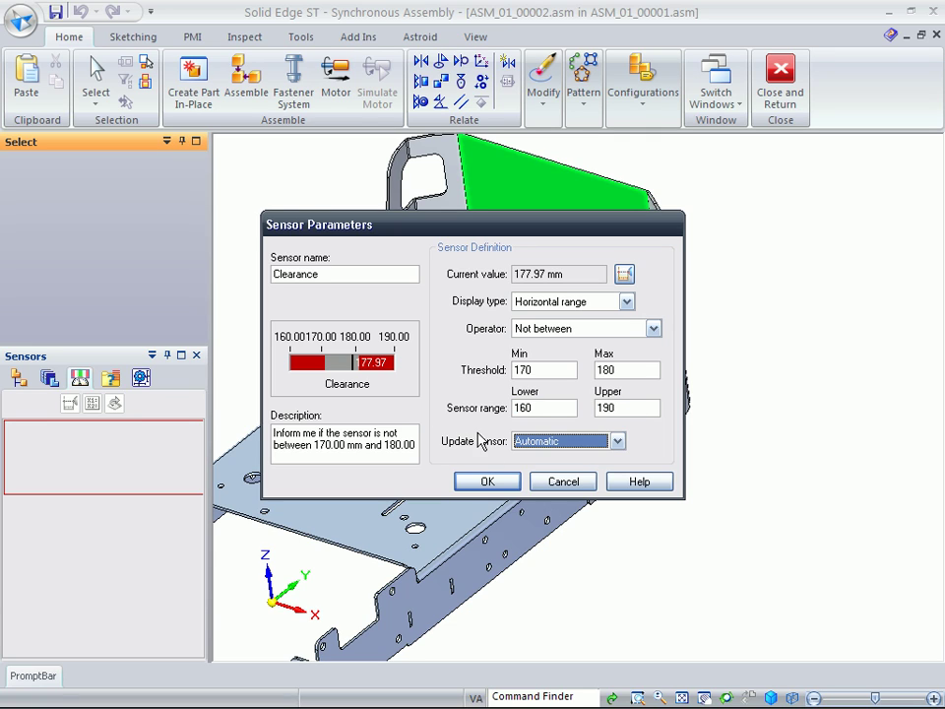
left_click(498, 479)
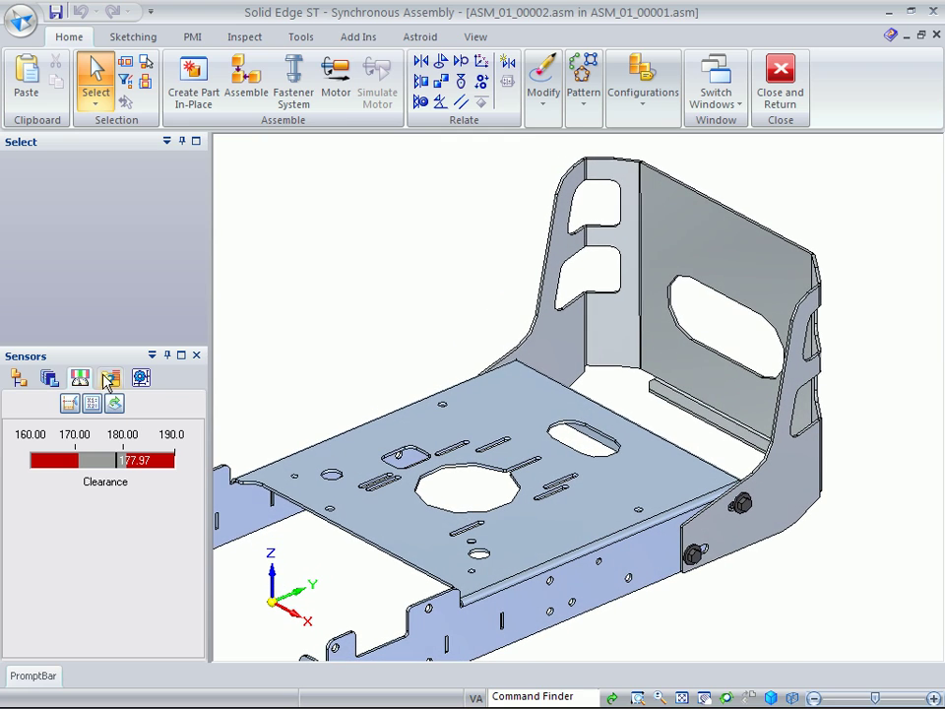
Open the base plate part PSM_01_00271.psm for in-place editing from the assembly and display its sensors
left_click(20, 380)
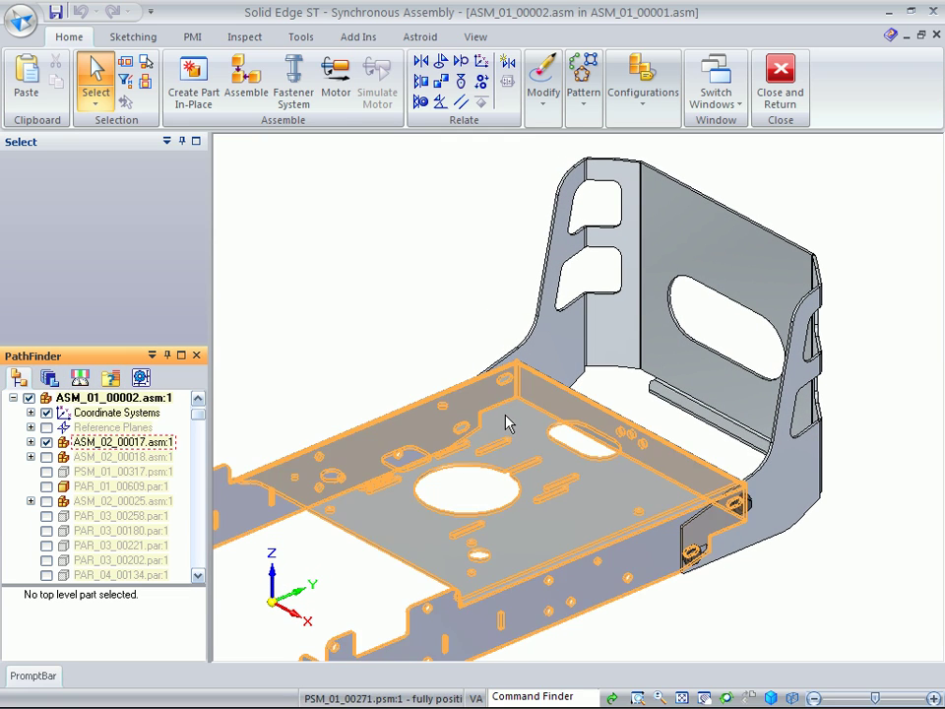
left_click(505, 415)
right_click(483, 399)
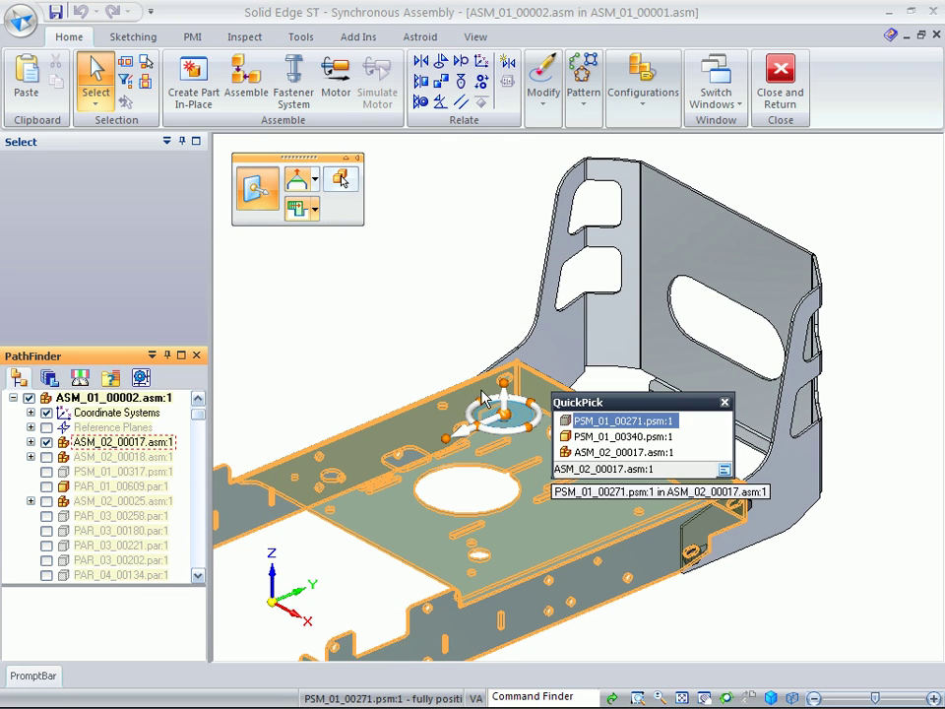
double_click(596, 421)
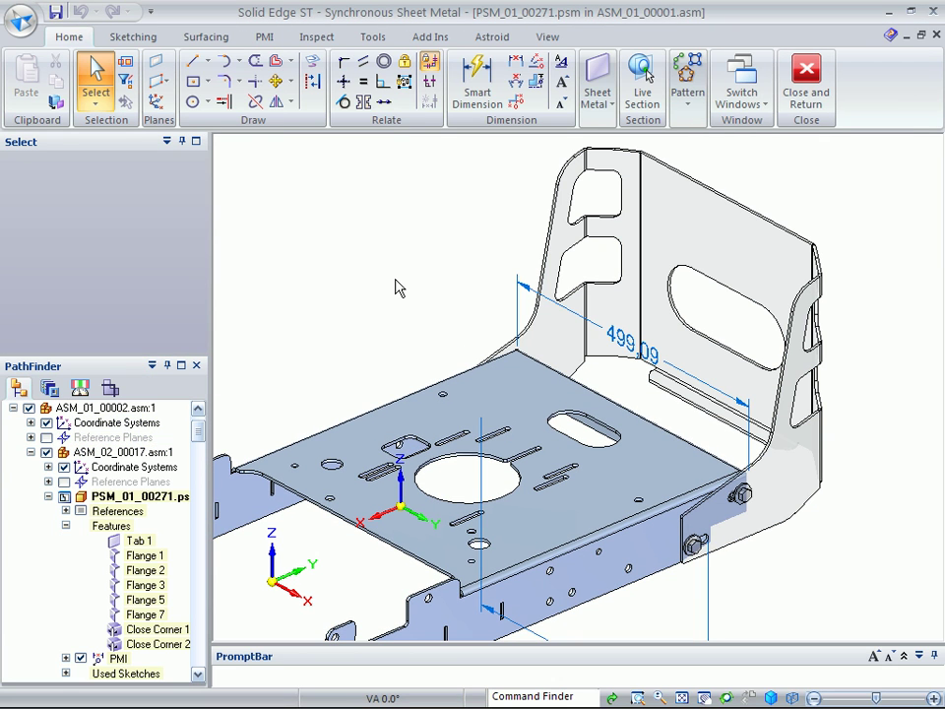
left_click(79, 388)
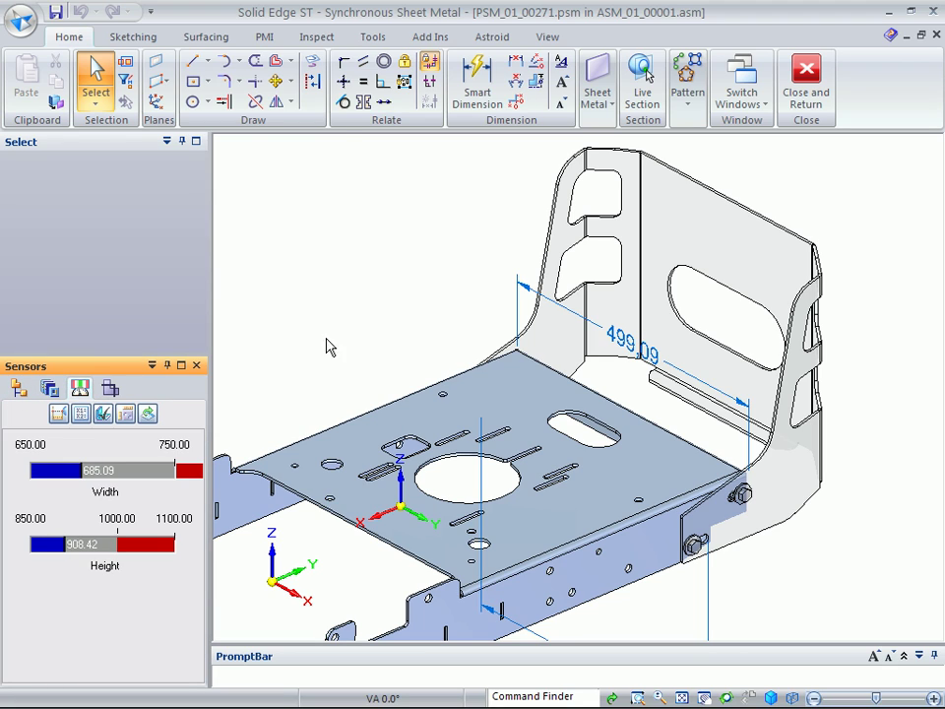
Show the base plate's flat pattern and examine its cut size and maximum values
left_click(112, 388)
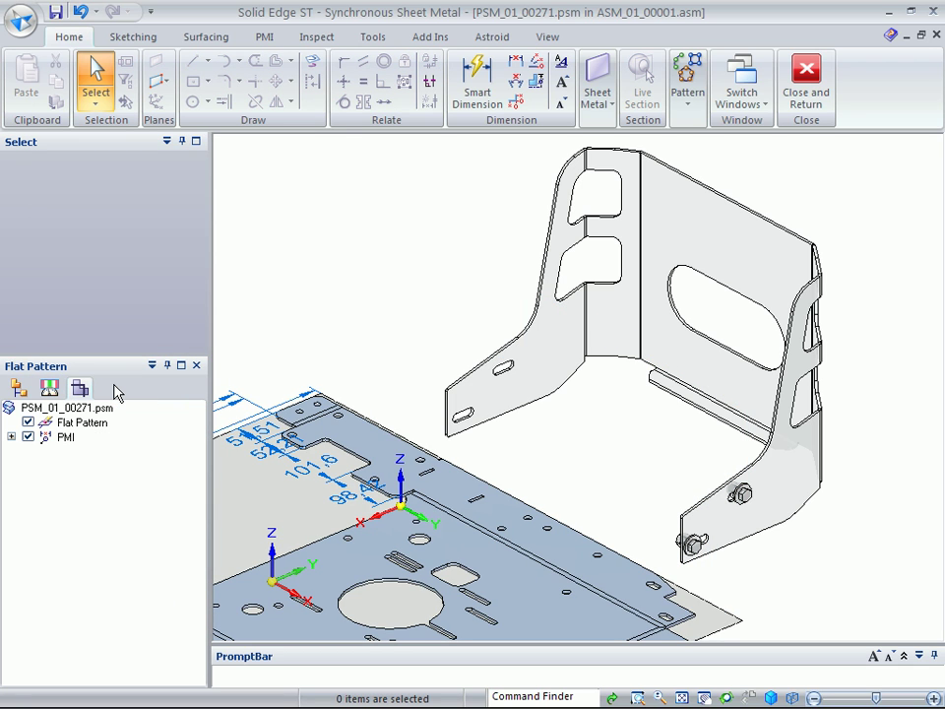
scroll(345, 338, "down", 5)
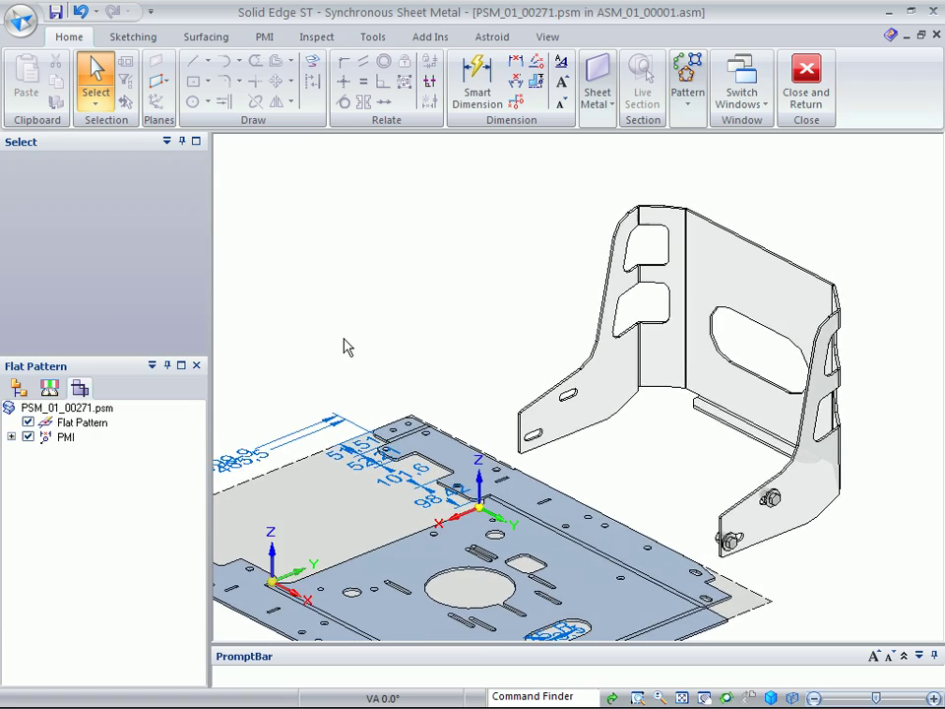
scroll(345, 347, "down", 4)
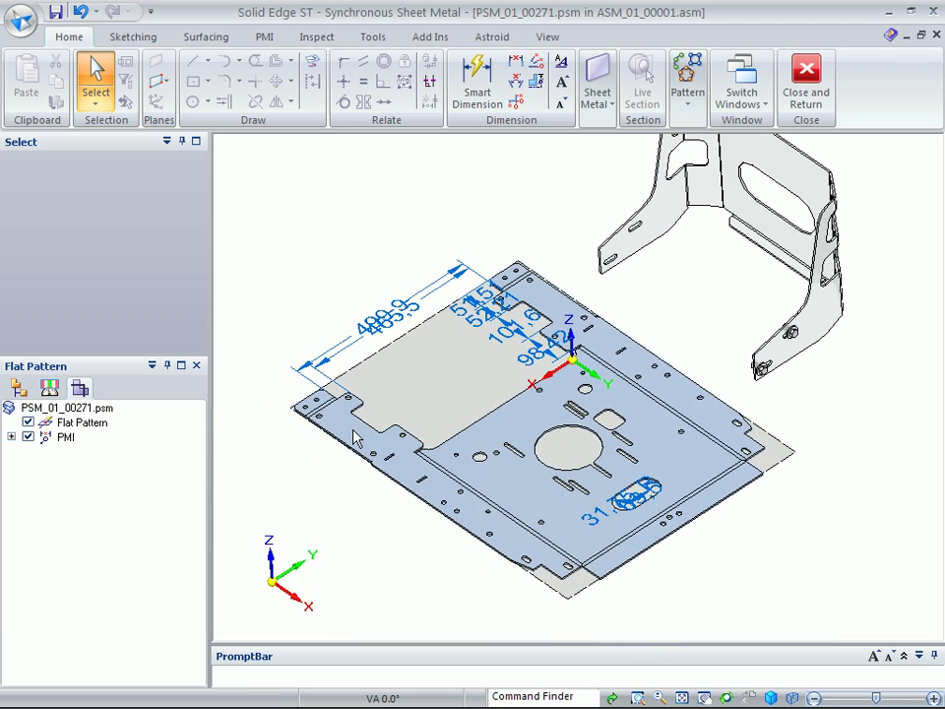
mouse_move(82, 427)
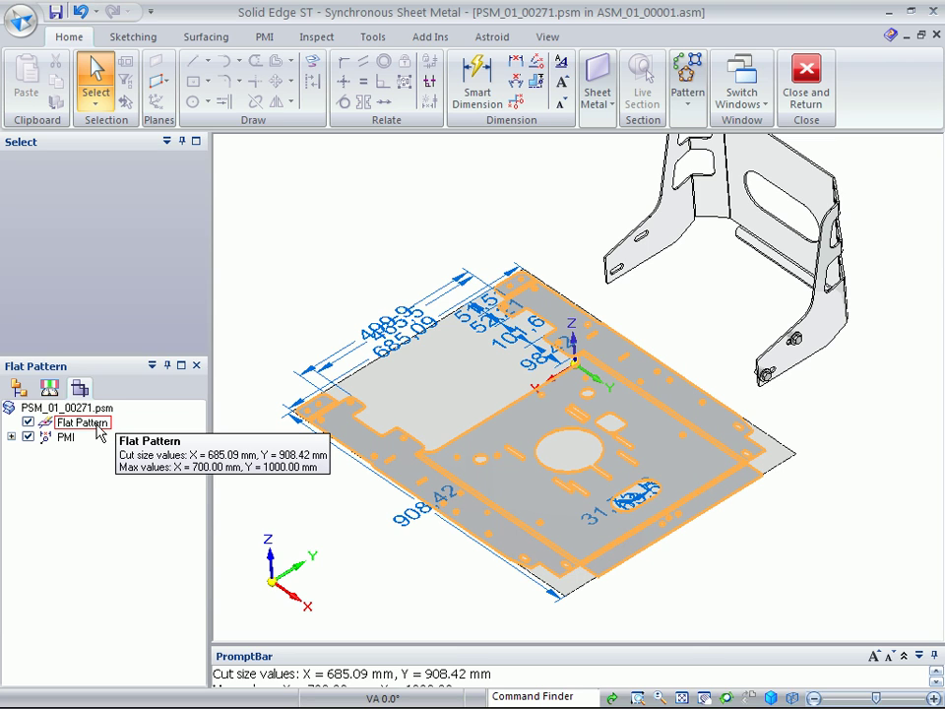
Review the default maximum cut length and width in the Flat Pattern Treatments options
left_click(20, 25)
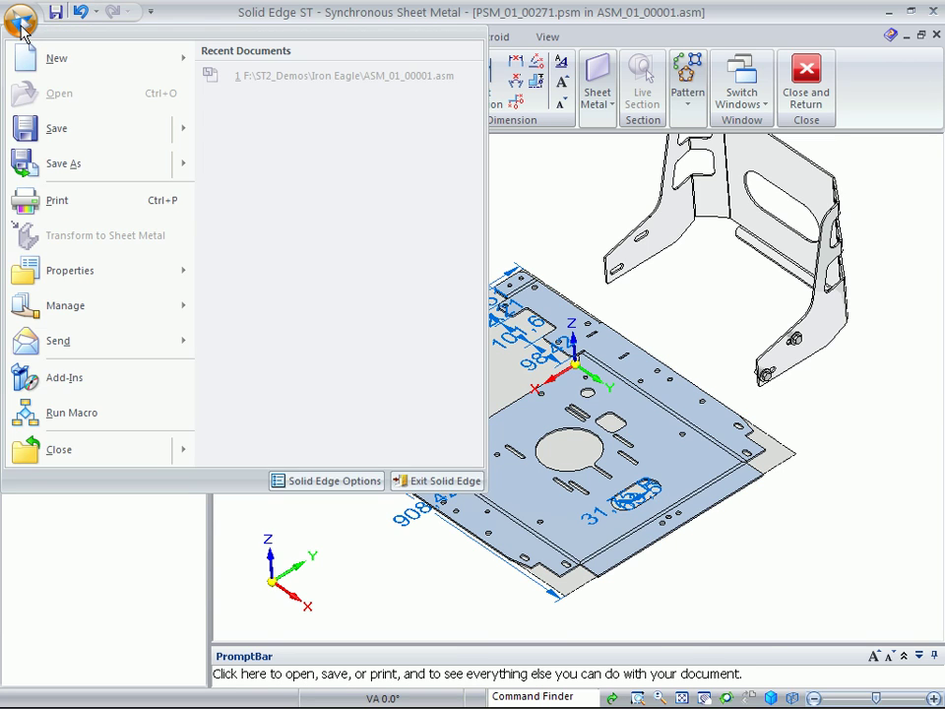
left_click(144, 283)
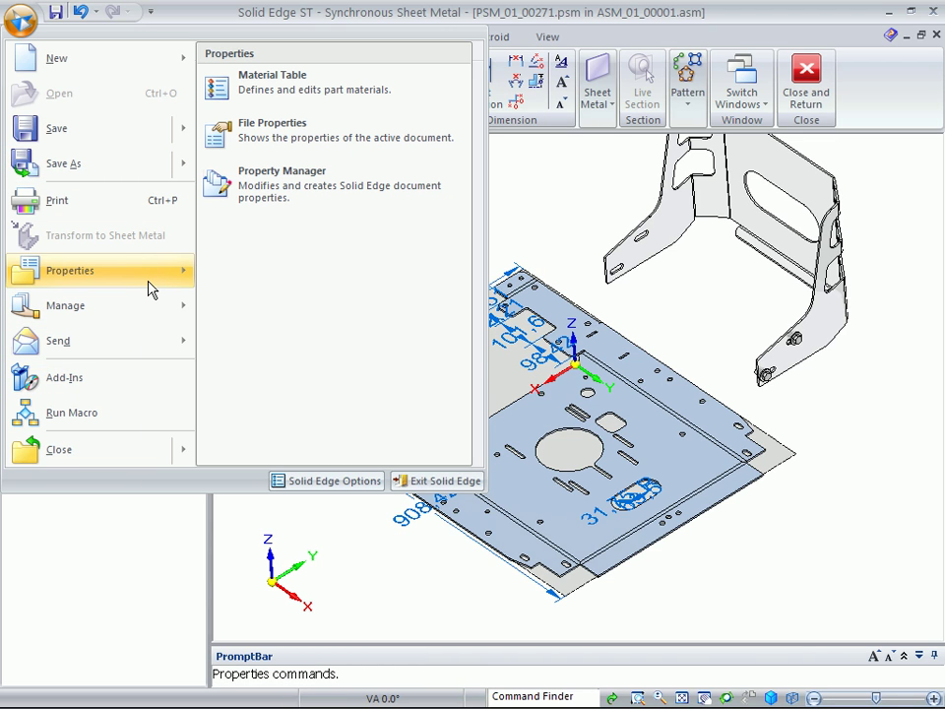
left_click(297, 478)
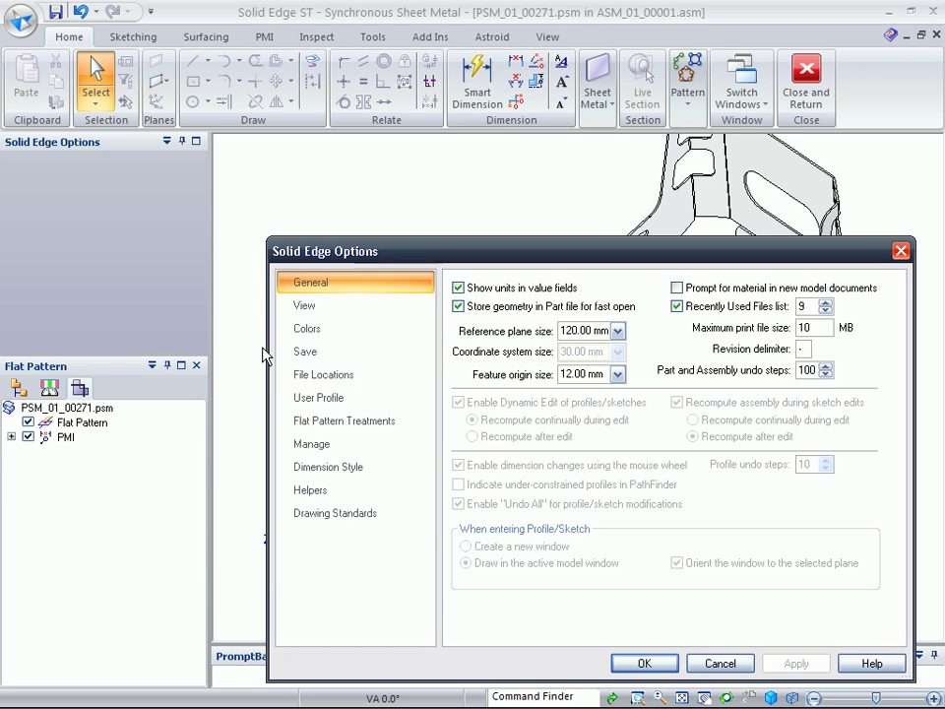
left_click(318, 426)
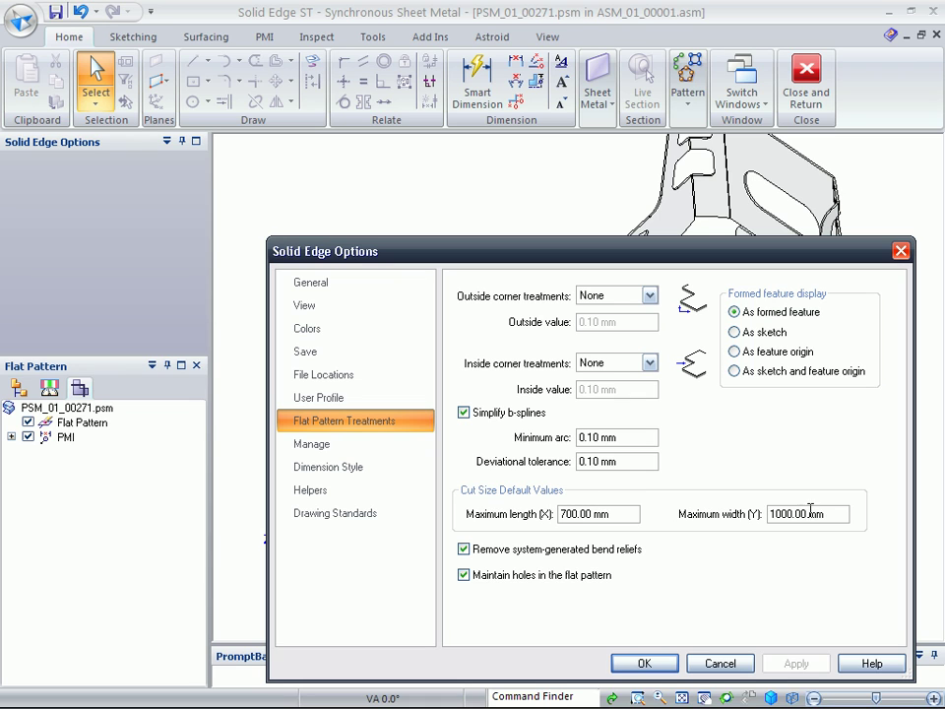
left_click(644, 663)
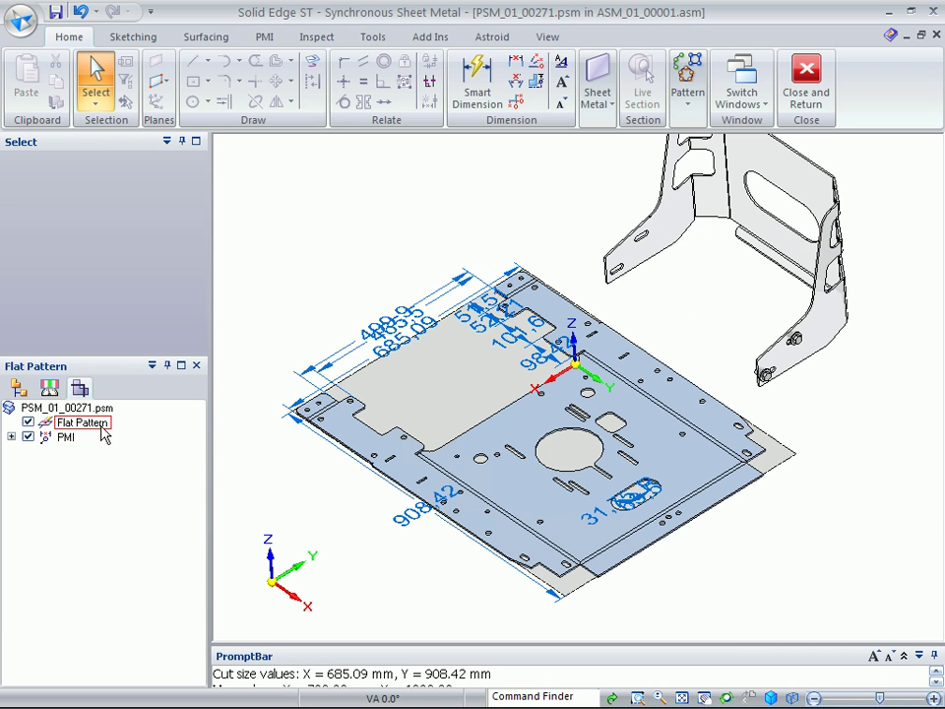
Compare the flat pattern's cut size values with the Width and Height sensors, and return to the formed model
mouse_move(105, 436)
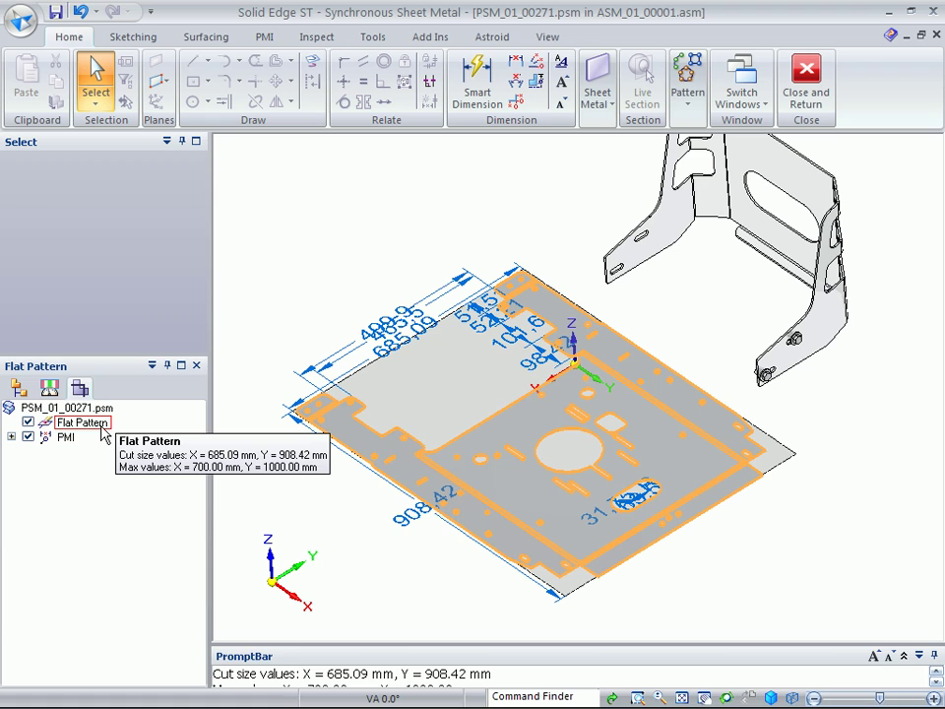
left_click(51, 390)
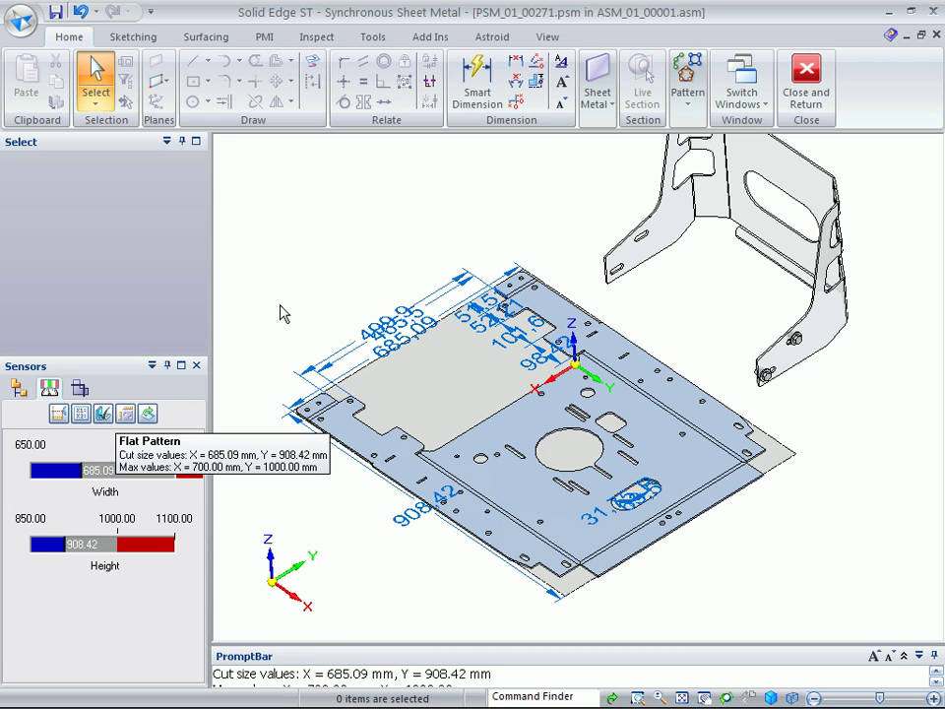
left_click(19, 391)
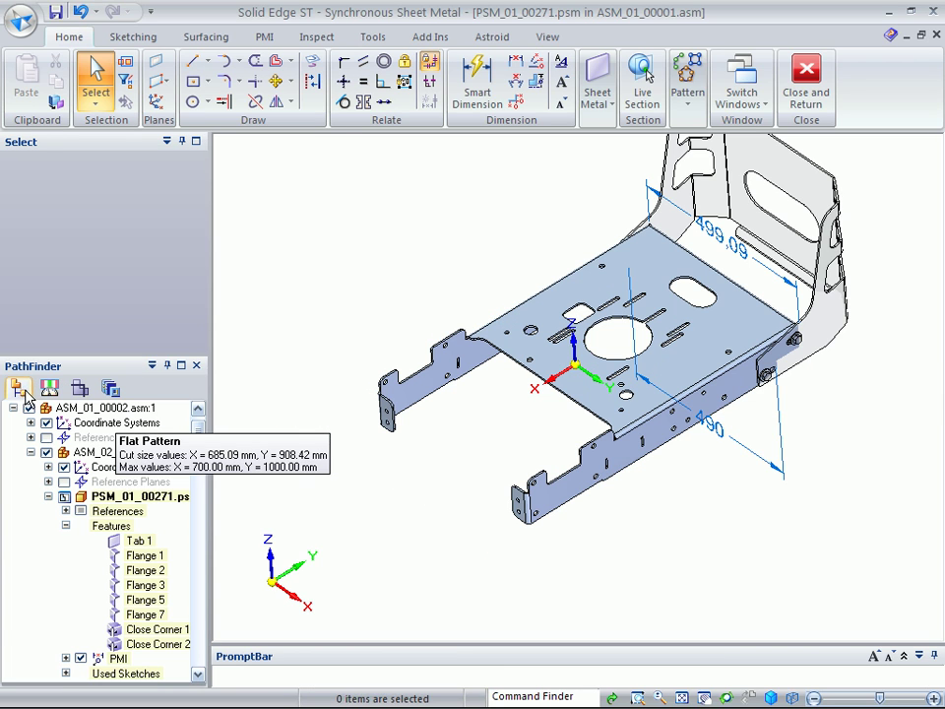
Start a custom sensor using the GetMass function from the UserDefinedSensorFunctions DLL
left_click(49, 387)
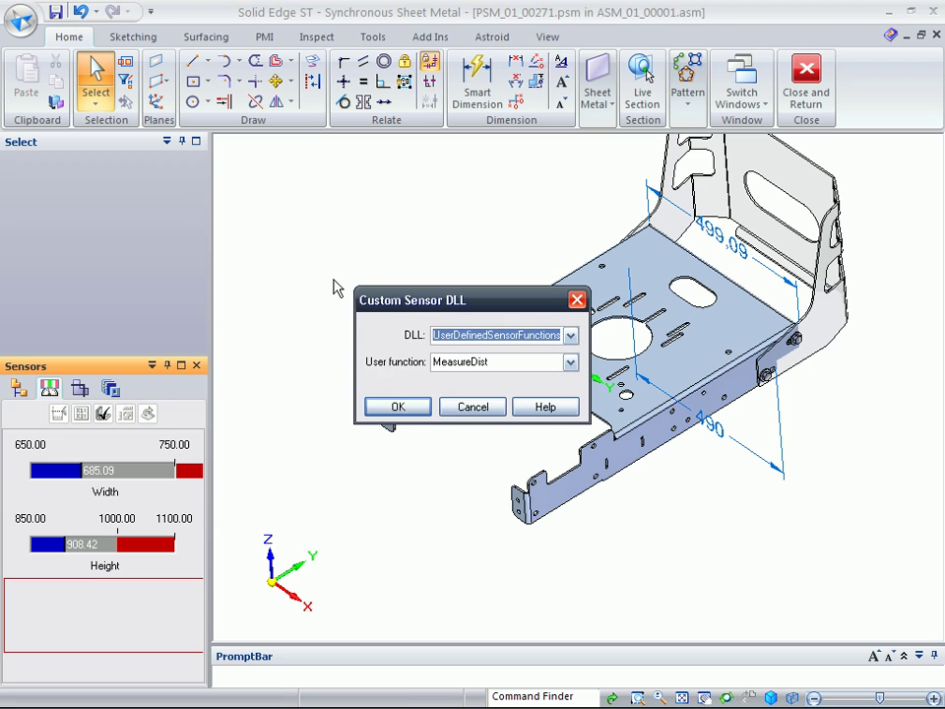
left_click(570, 361)
left_click(512, 392)
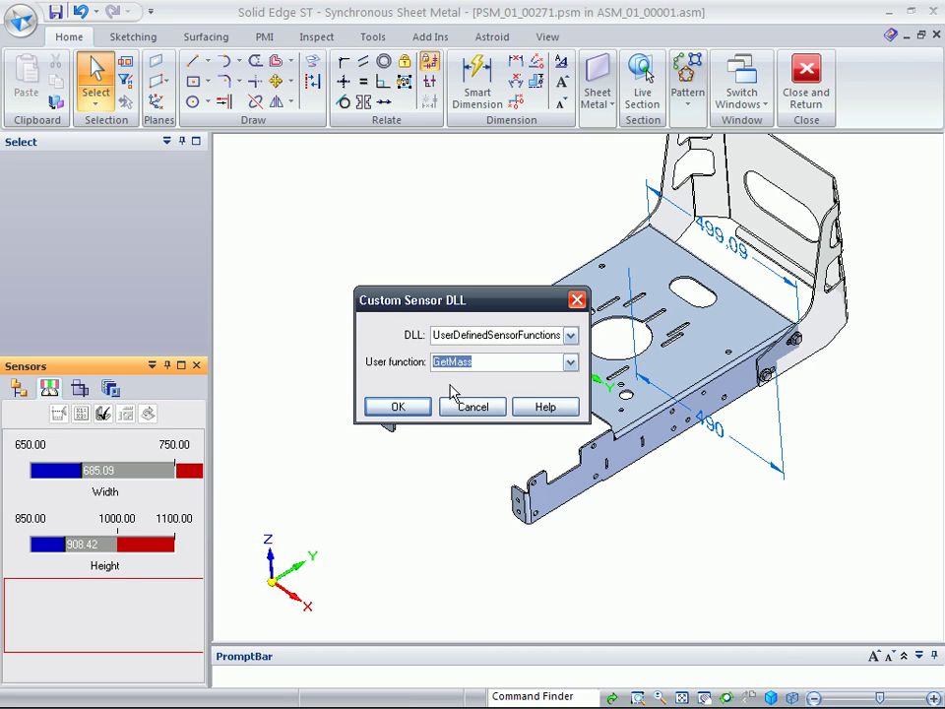
left_click(399, 407)
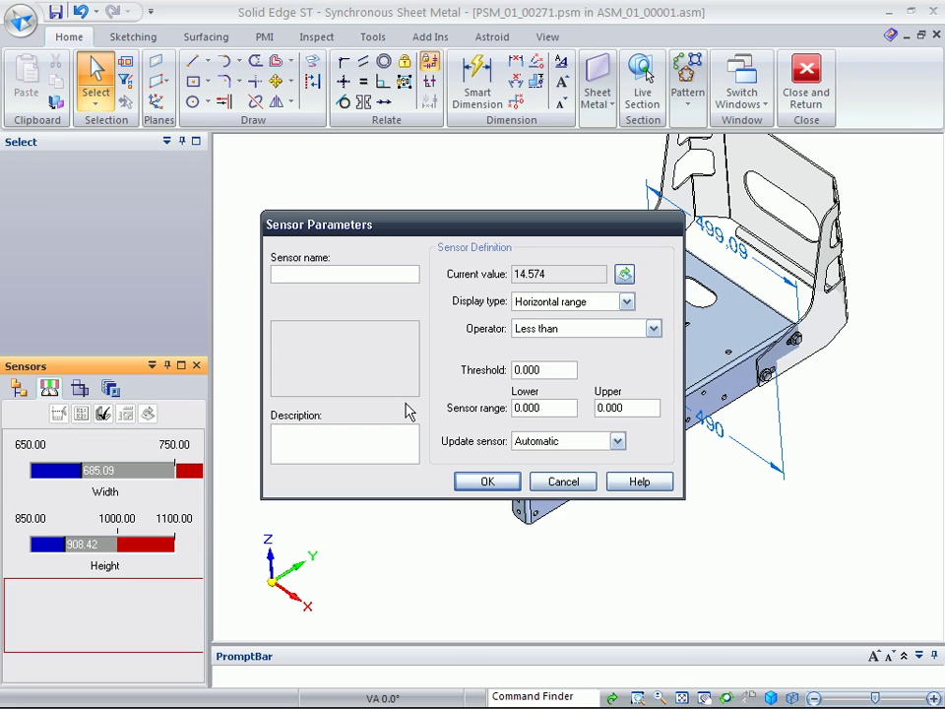
Name the custom sensor Weight and set its operator to Greater than
type("M")
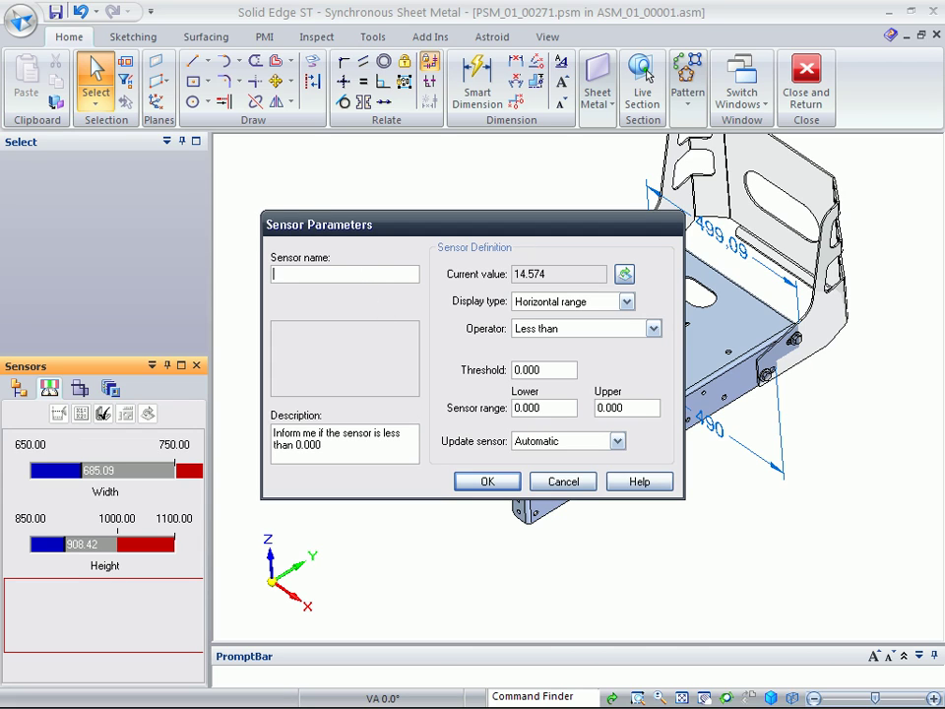
type("Weight")
left_click(653, 327)
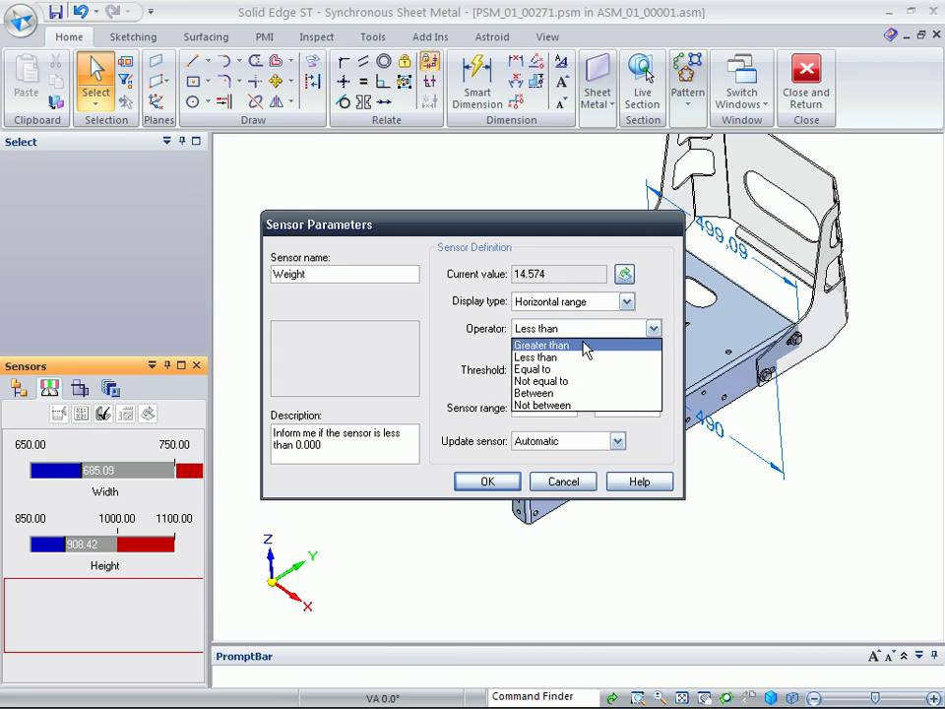
left_click(580, 347)
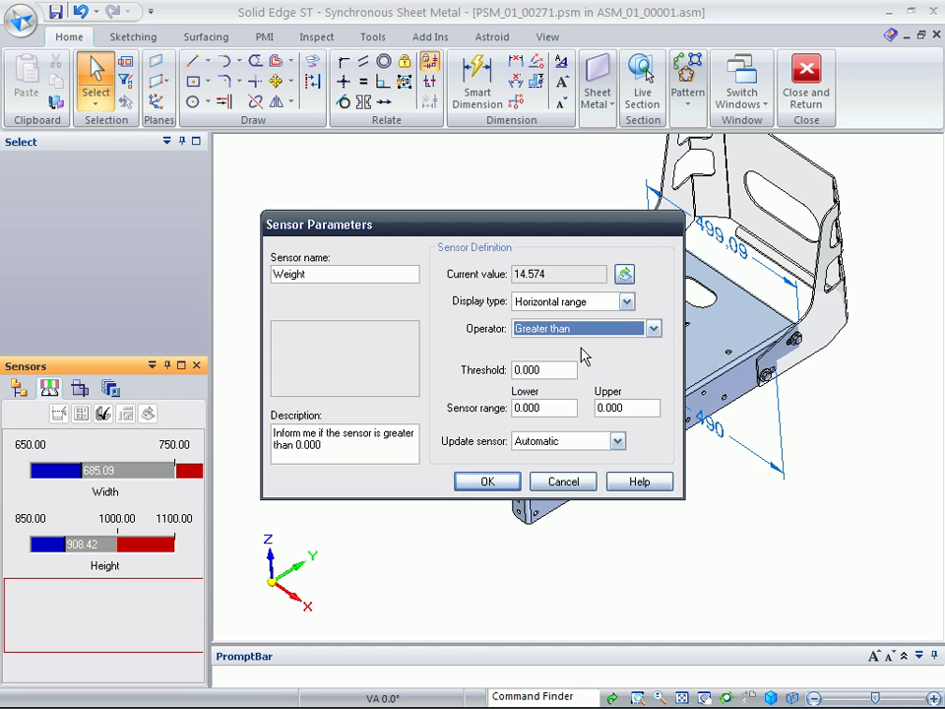
Set the Weight sensor's threshold to 14 and its range from 10 to 20, and accept the sensor parameters
left_click_drag(565, 369, 439, 379)
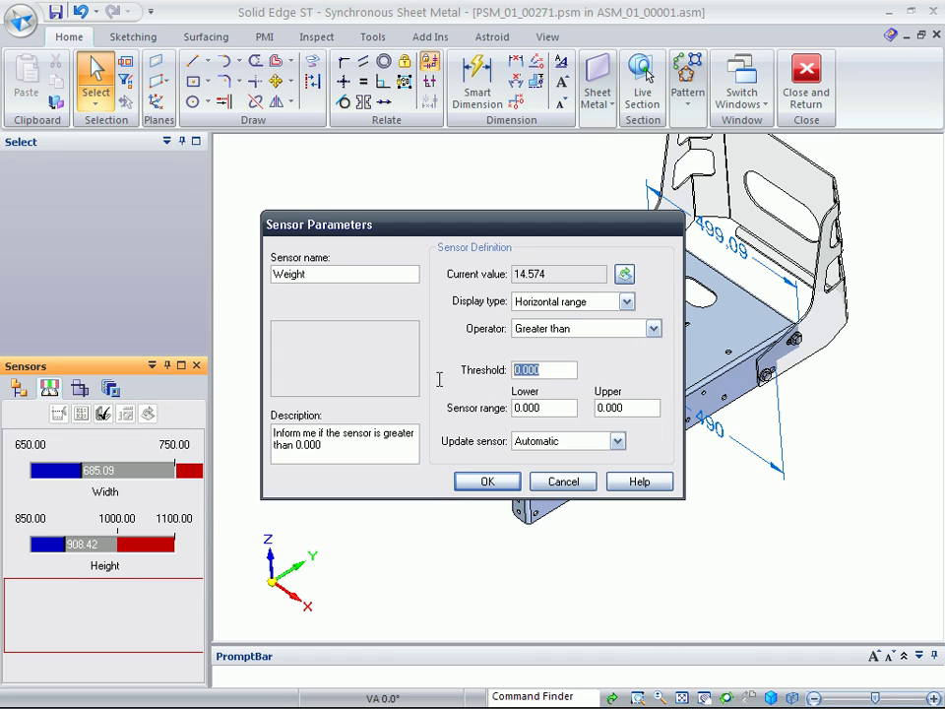
type("14")
key("Tab")
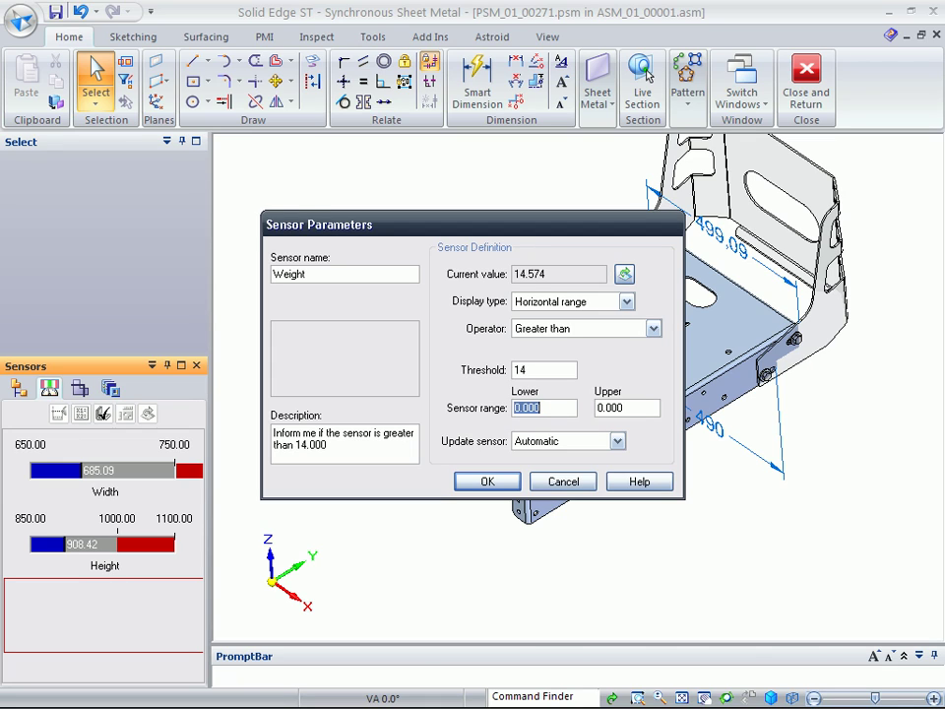
type("10")
key("Tab")
type("20")
key("Tab")
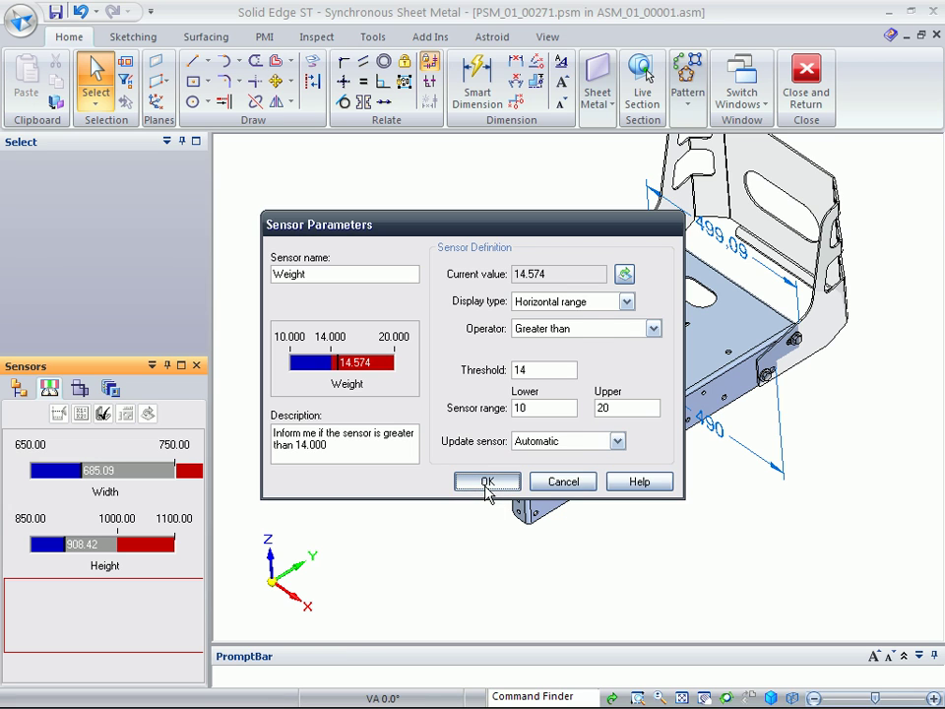
left_click(488, 484)
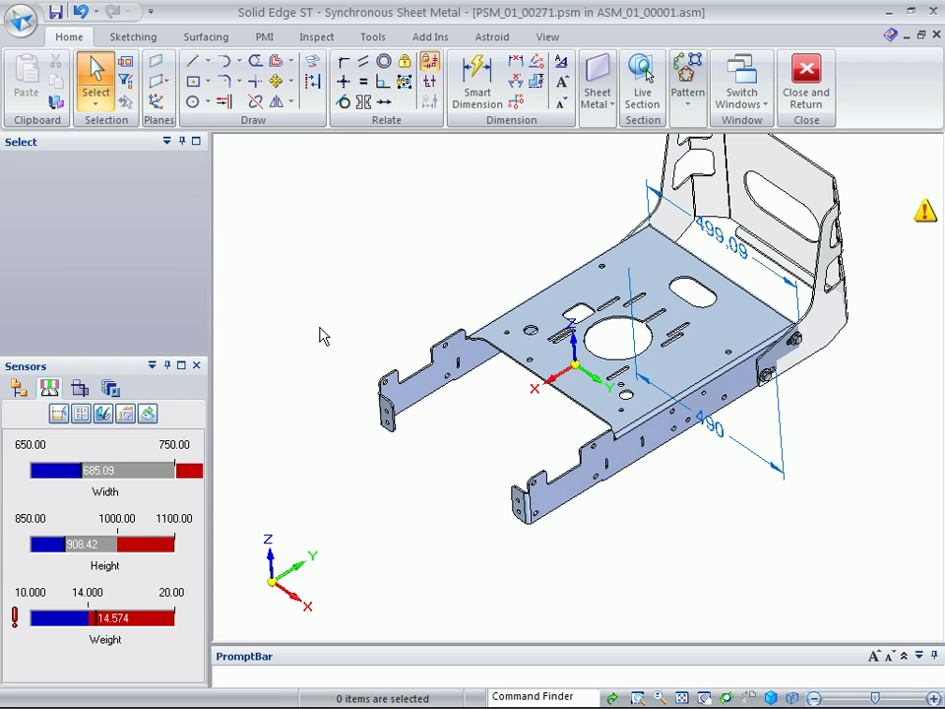
Start a sheet metal sensor with Face selection and accept the base plate's large top face as its target
middle_click_drag(306, 334, 303, 336)
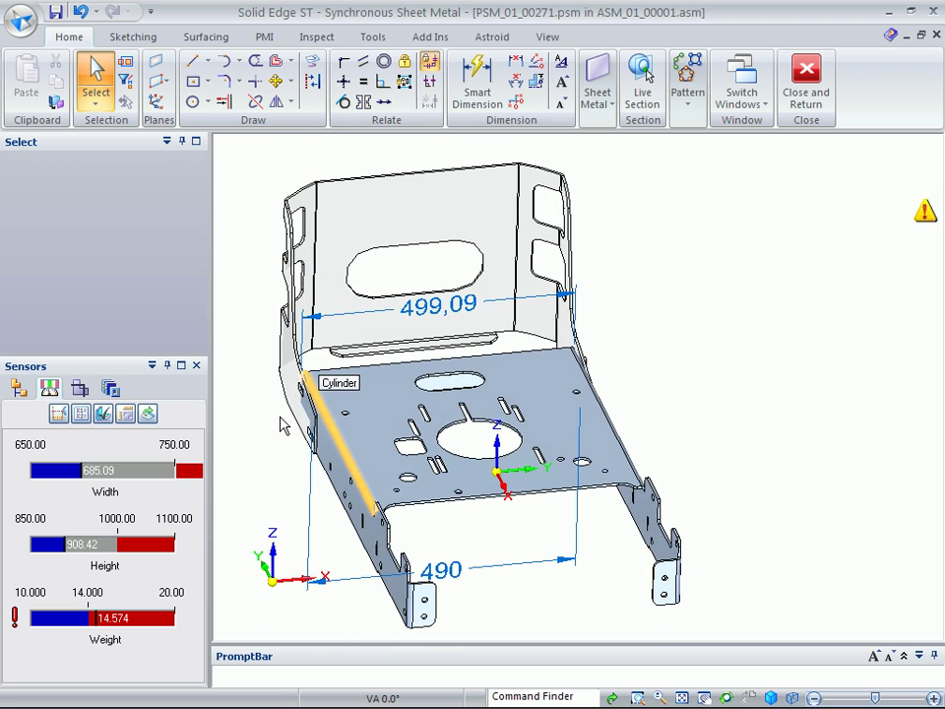
middle_click_drag(279, 452, 401, 444, "shift")
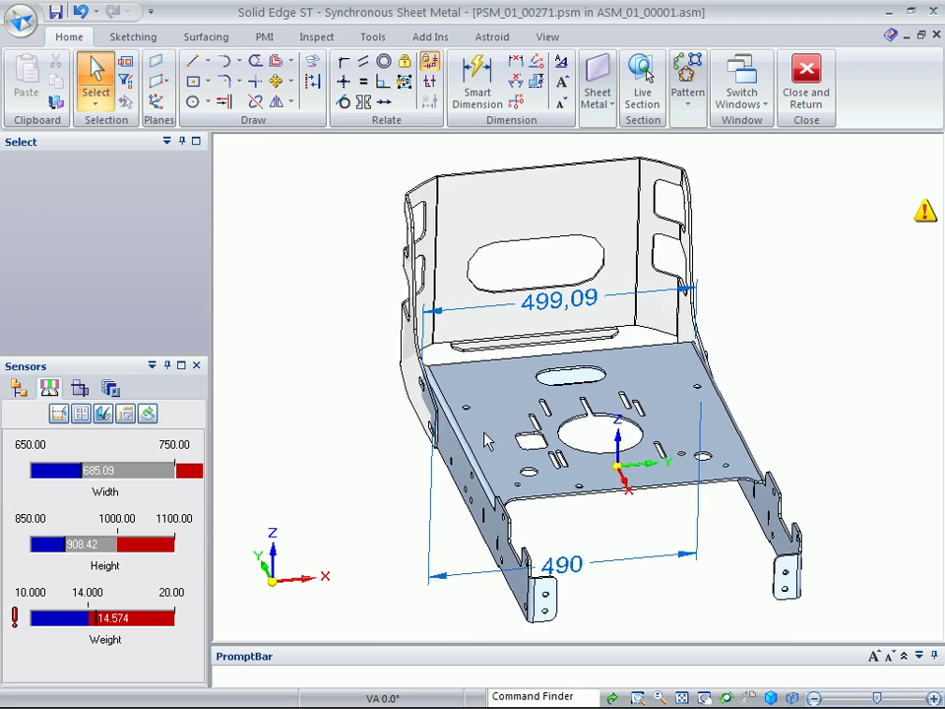
middle_click_drag(486, 433, 475, 496, "ctrl")
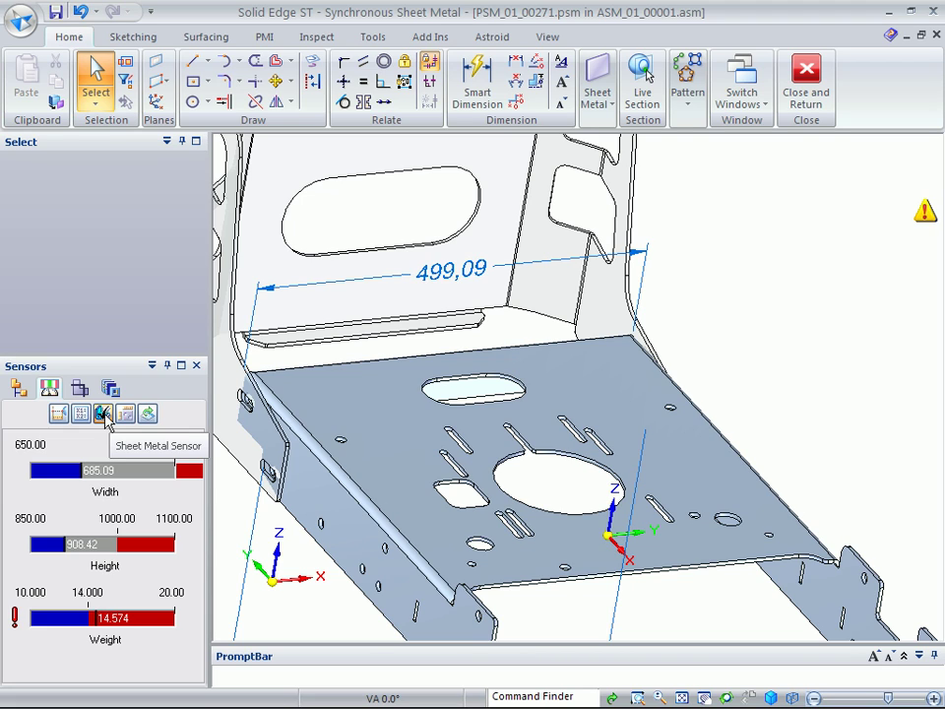
left_click(104, 413)
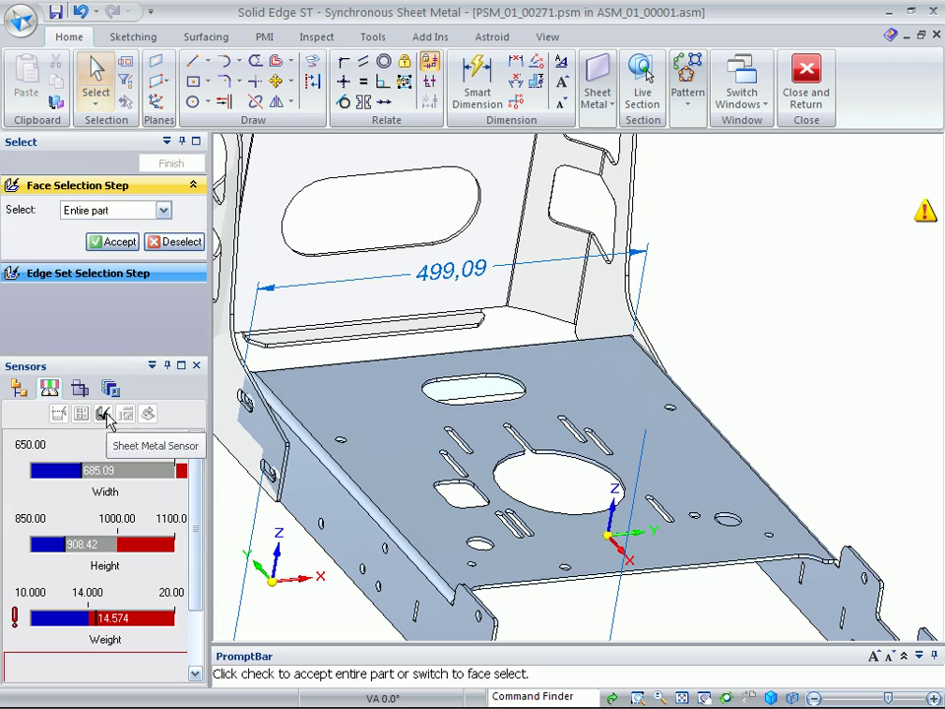
left_click(162, 212)
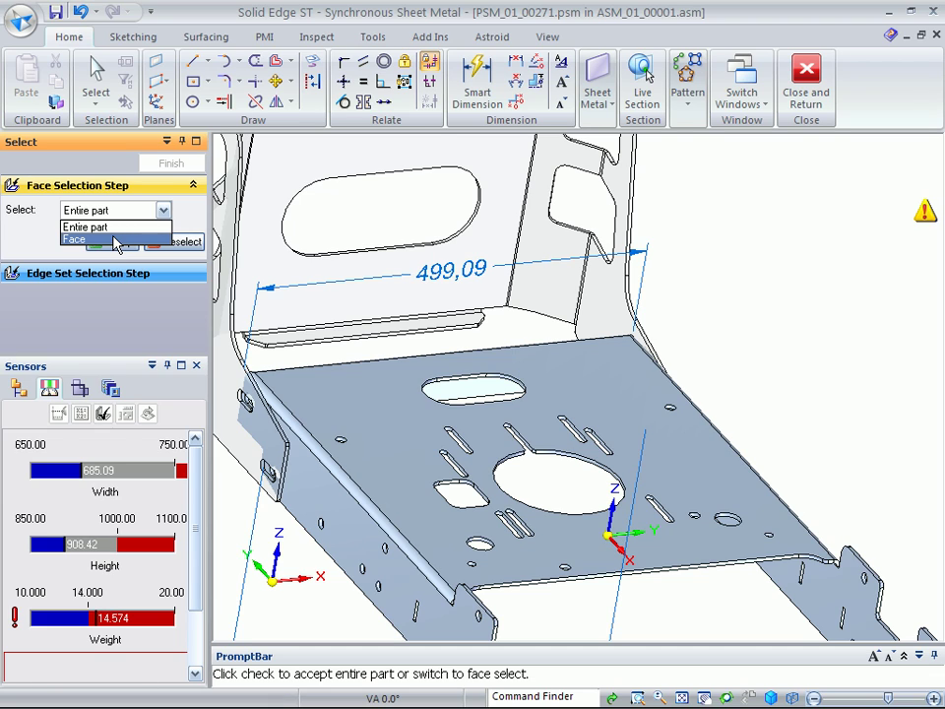
left_click(116, 241)
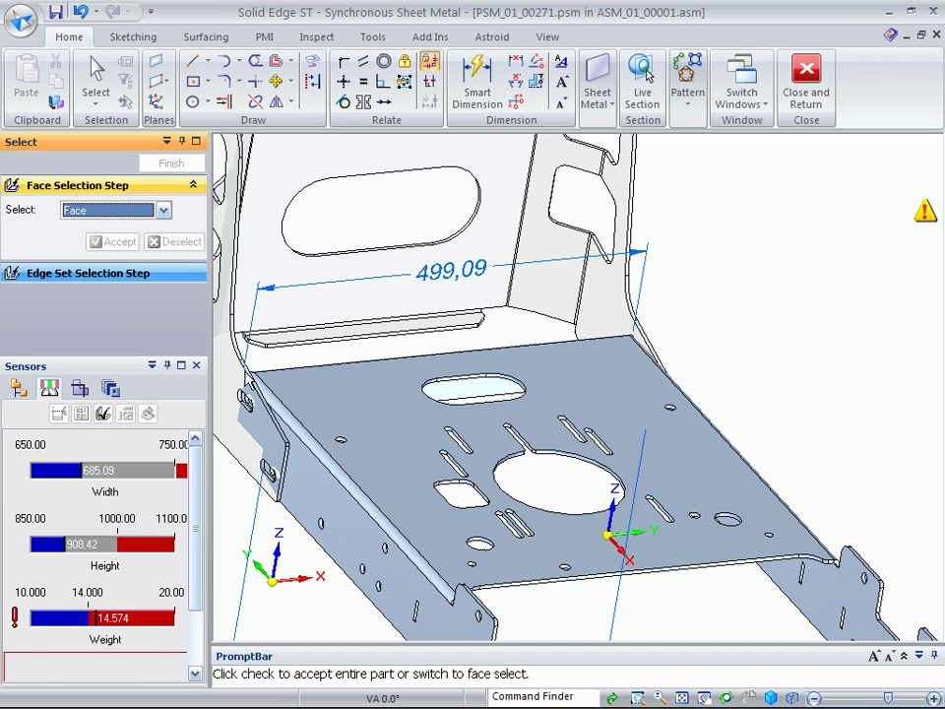
left_click(406, 423)
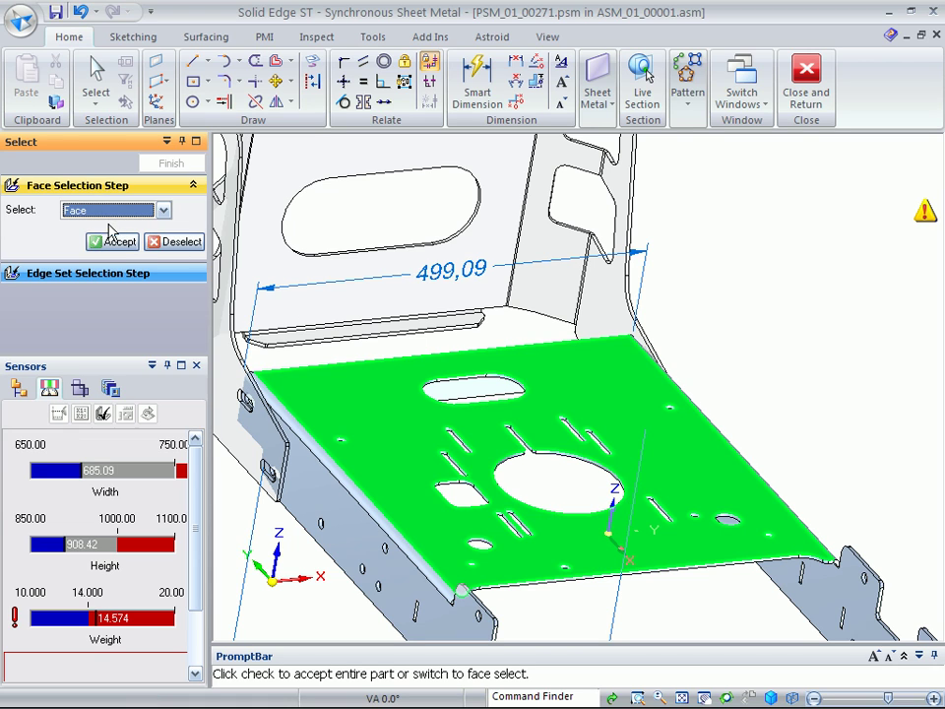
left_click(116, 240)
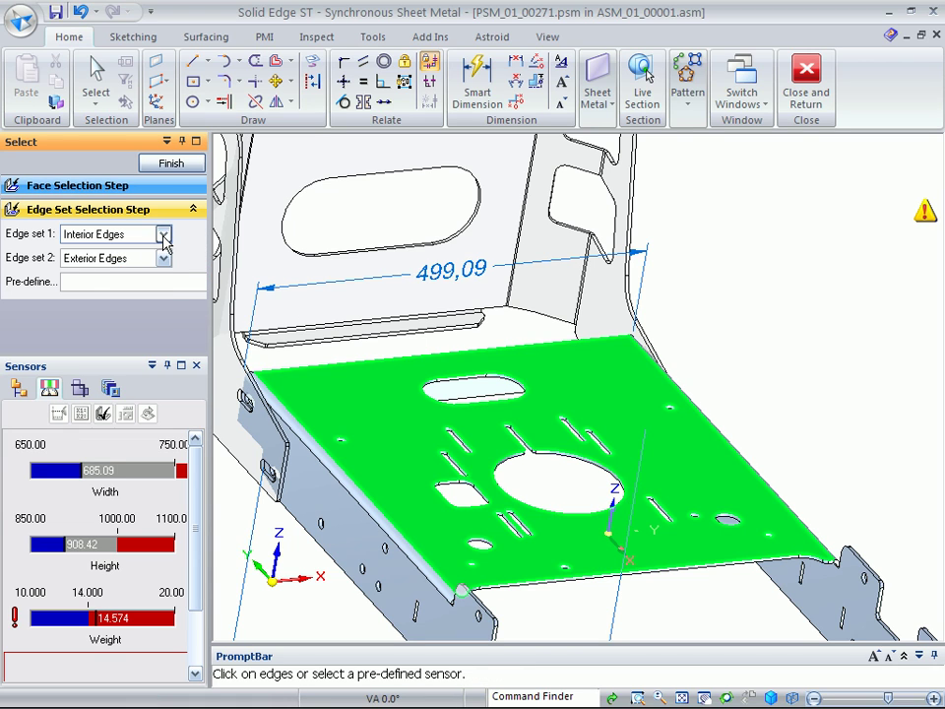
Set the sheet metal sensor to check Cutouts against Exterior Edges and finish the edge set selection
left_click(163, 236)
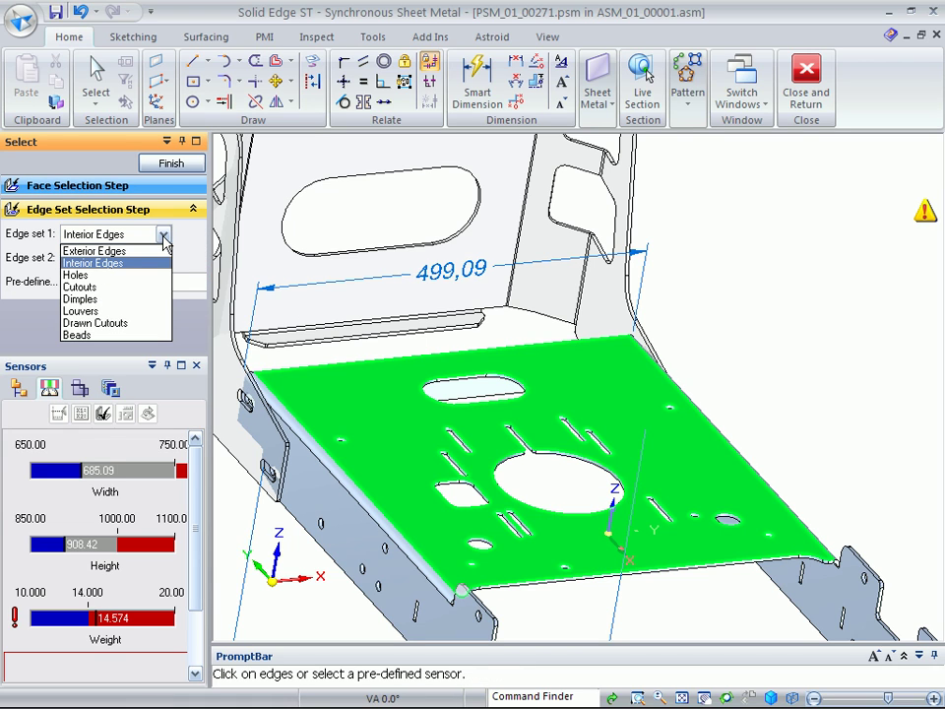
left_click(116, 292)
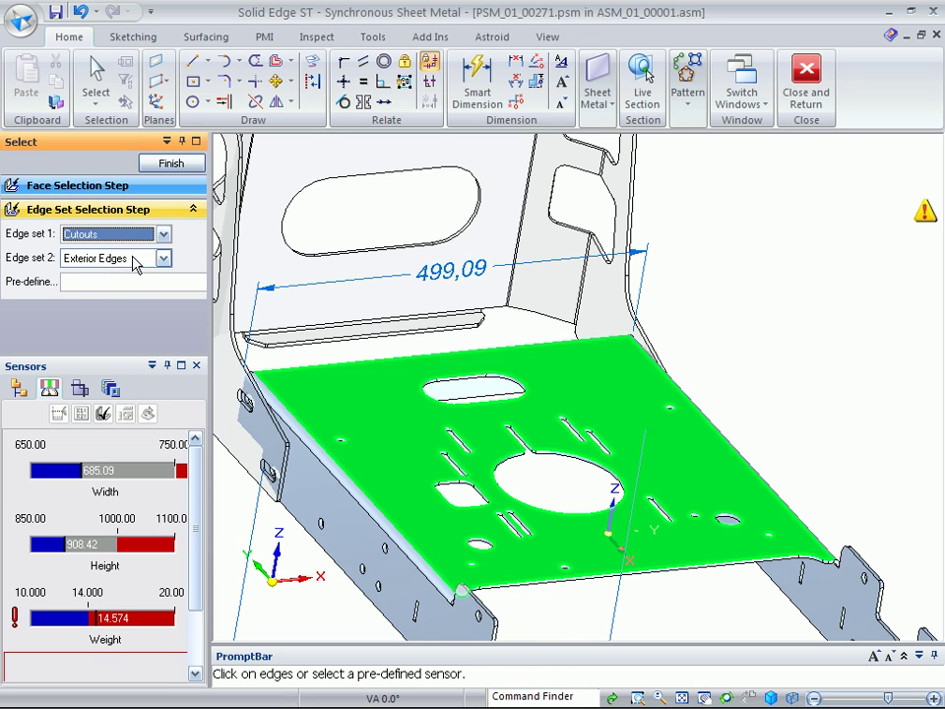
left_click(126, 283)
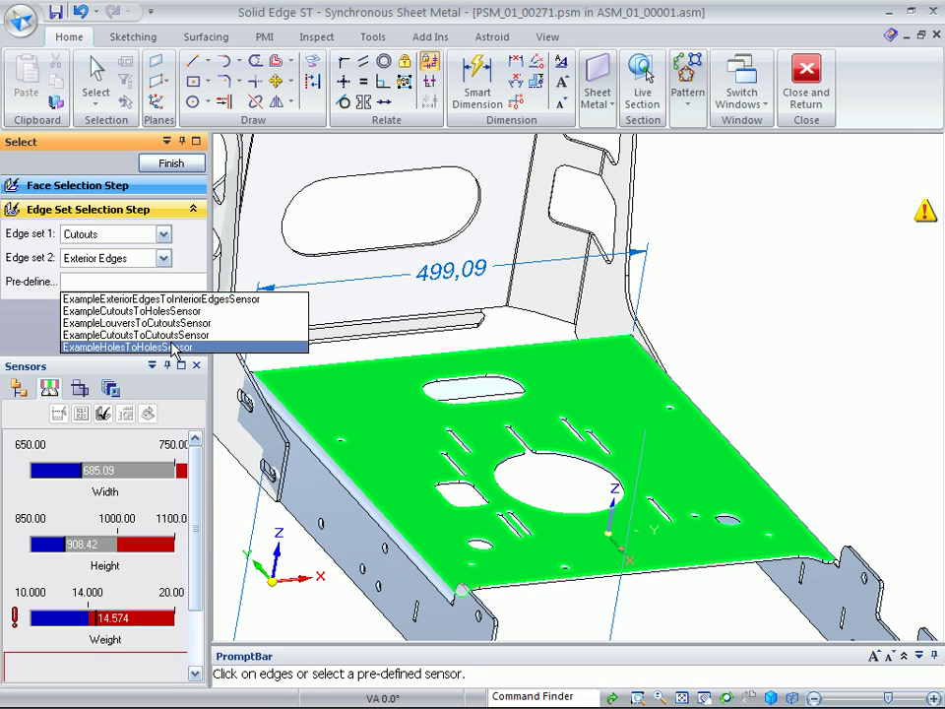
left_click(28, 318)
left_click(144, 164)
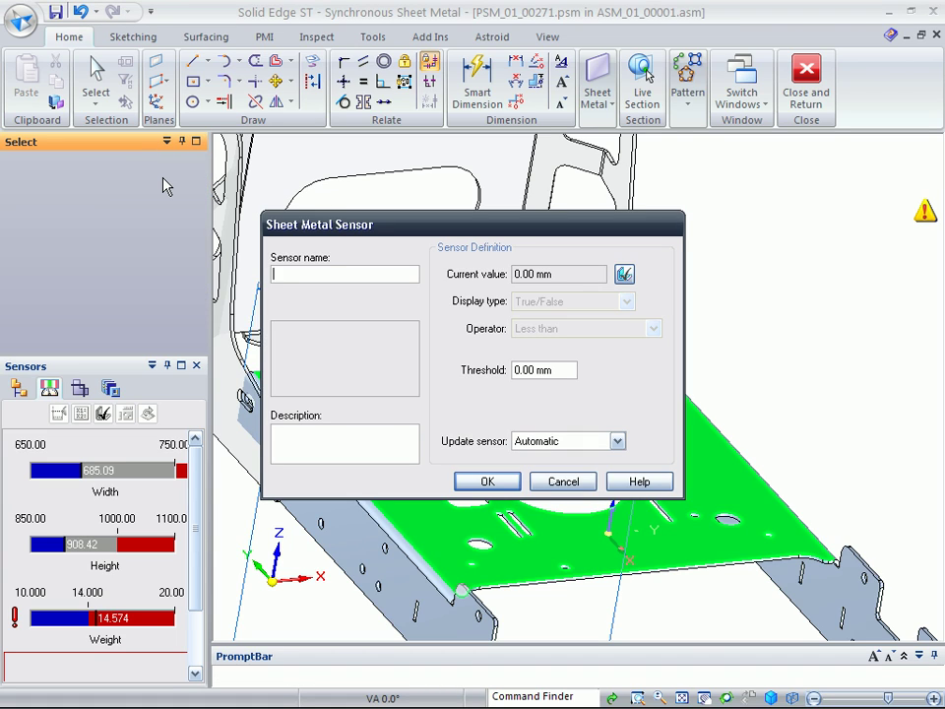
Name the sheet metal sensor Holes to Edge, set its threshold to 3 mm, and accept it
type("HOles")
key("BackSpace")
key("BackSpace")
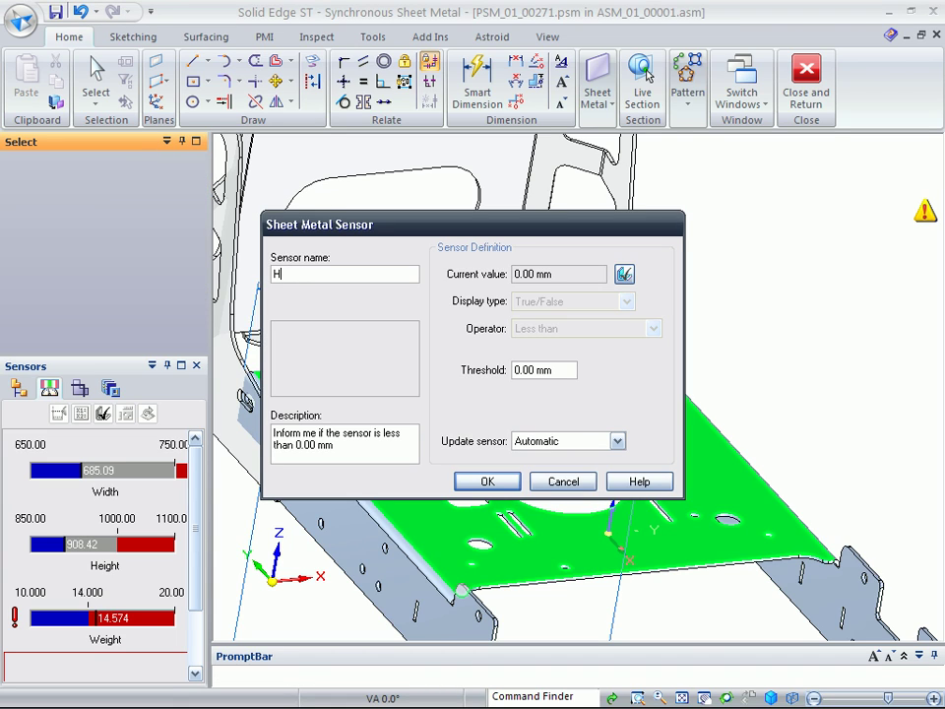
type("es to Edge")
left_click_drag(558, 370, 474, 374)
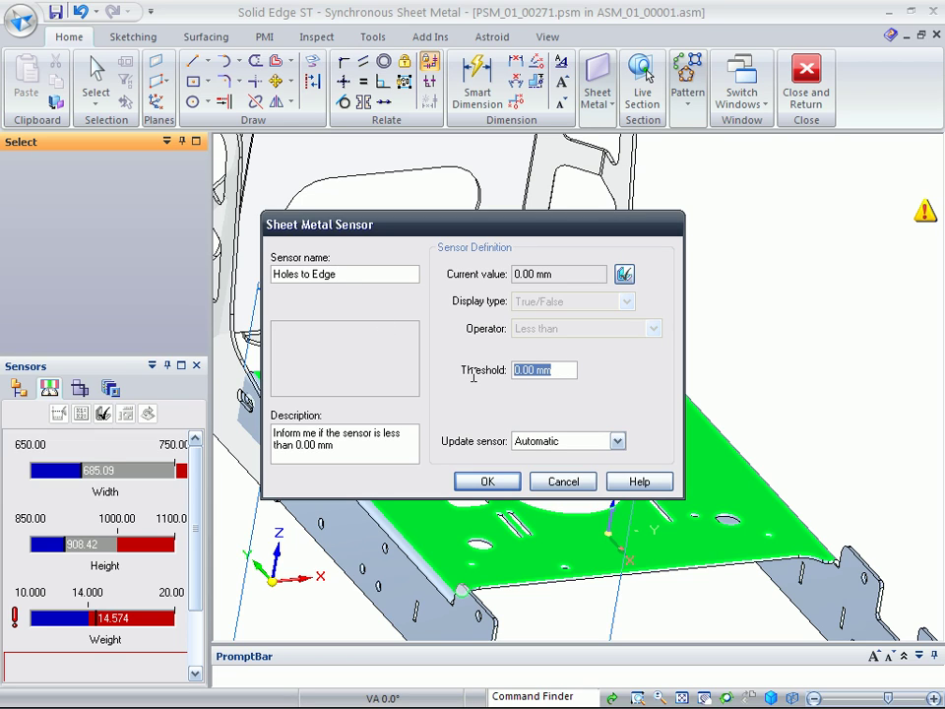
type("3")
left_click(487, 482)
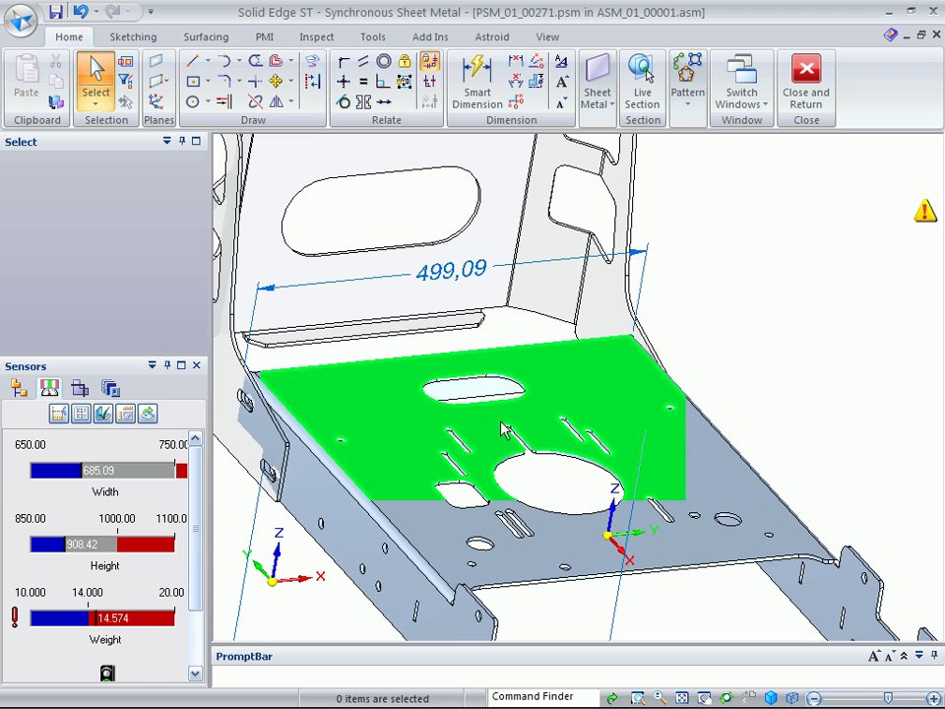
Start a surface area sensor measuring the negative area of the base plate's large top face
mouse_move(196, 540)
left_mouse_down()
mouse_move(190, 616)
mouse_move(196, 531)
left_mouse_up()
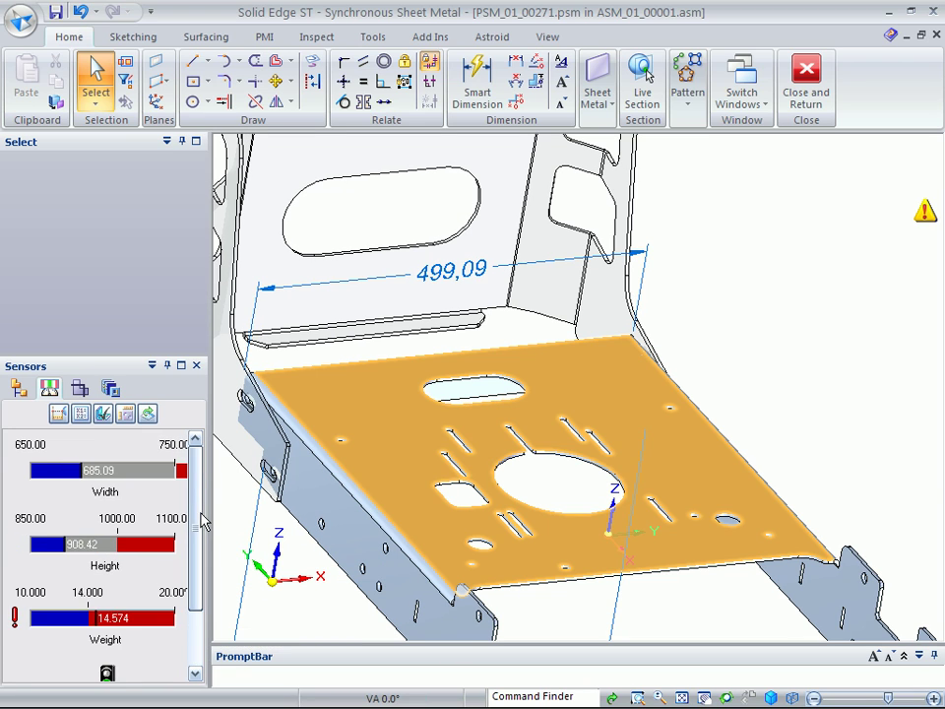
left_click(125, 415)
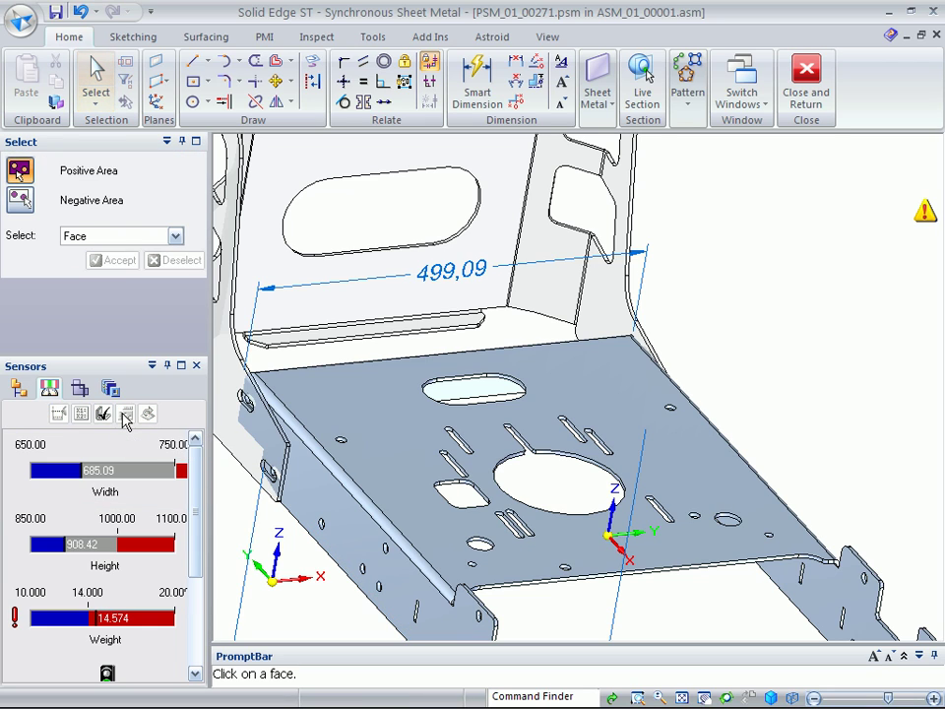
left_click(20, 201)
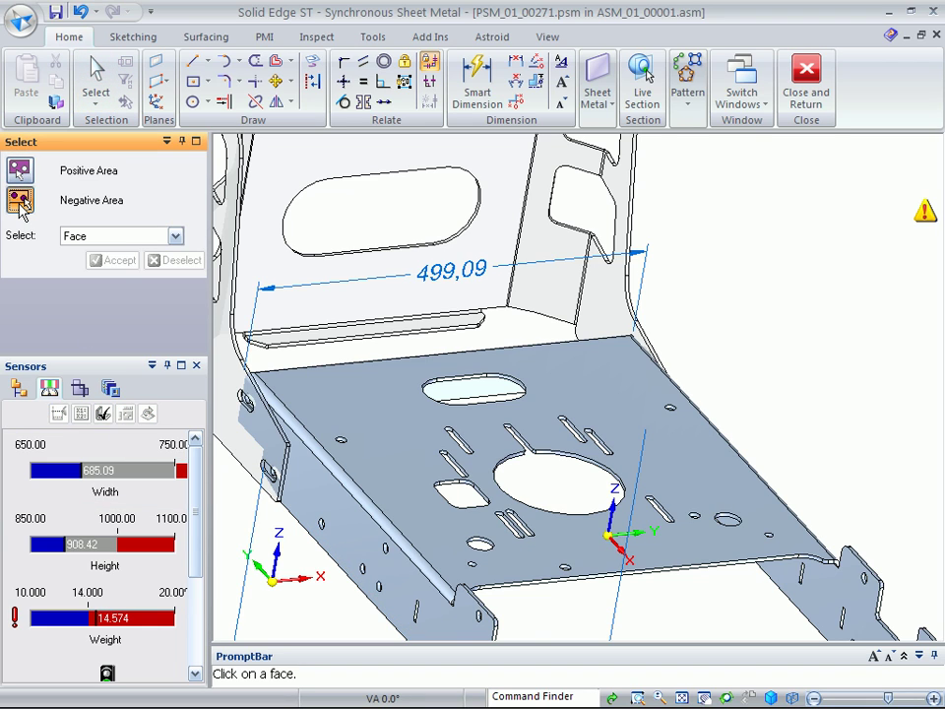
left_click(406, 442)
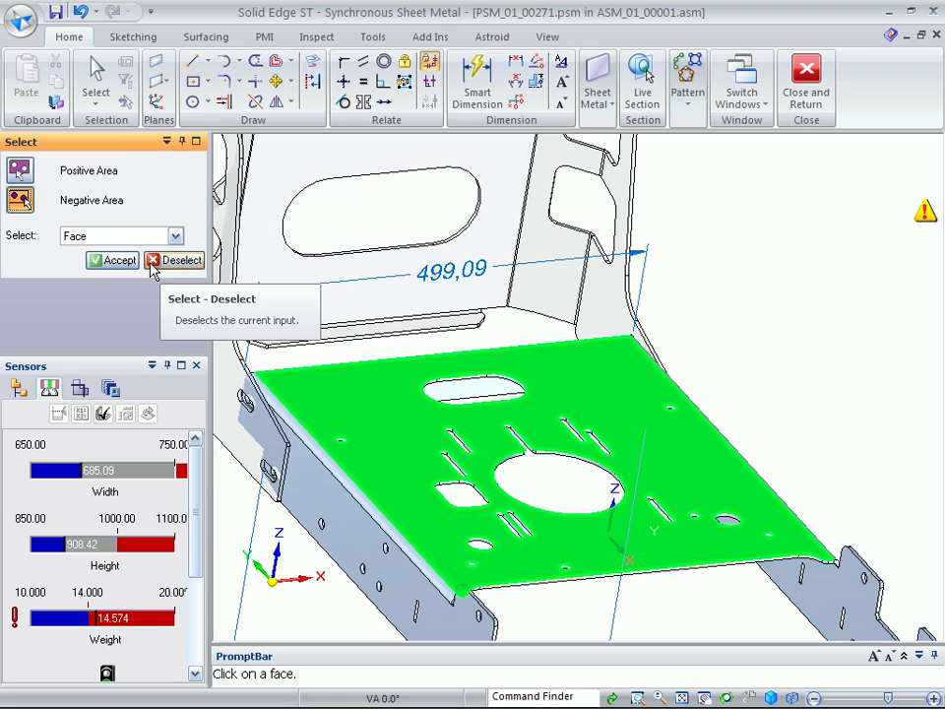
left_click(136, 236)
left_click(126, 253)
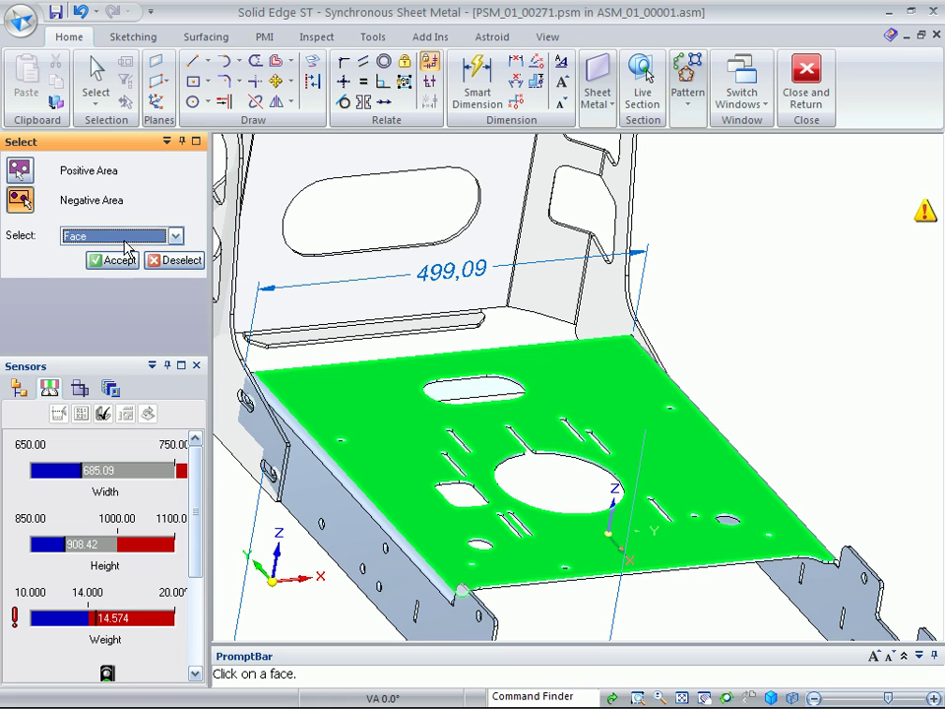
left_click(105, 260)
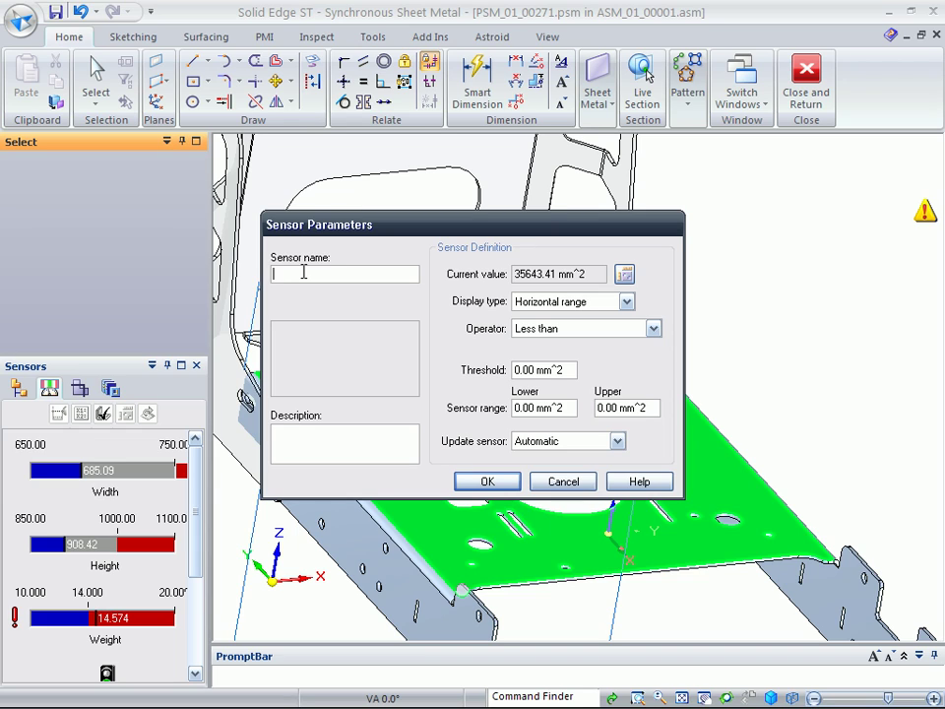
Name the area sensor Airflow, keep the Less than operator, and set its threshold to 40000 mm^2
type("Airflow")
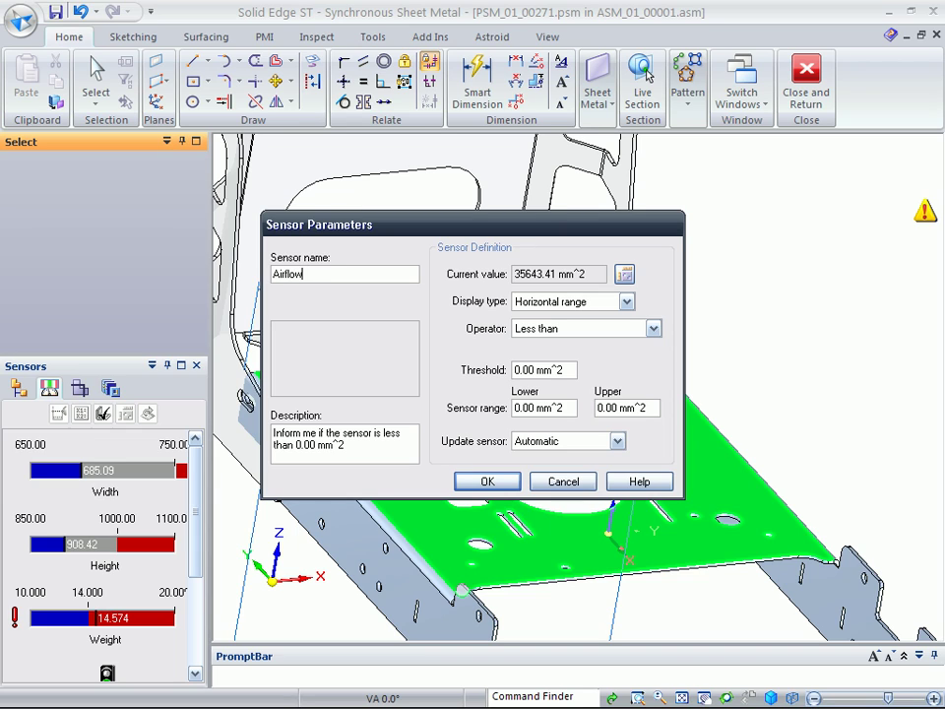
left_click(578, 330)
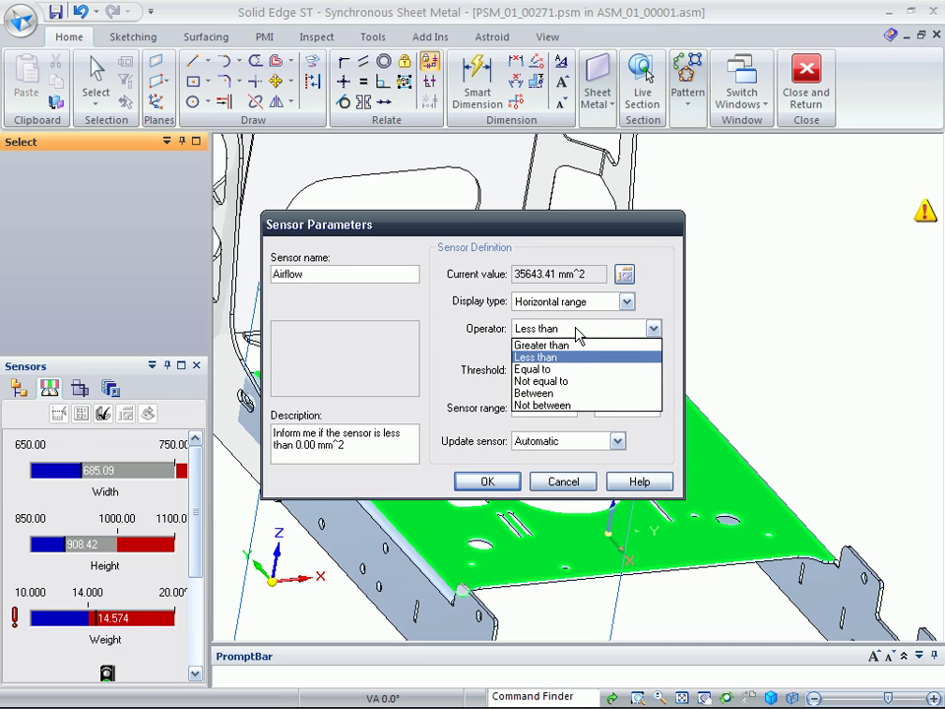
left_click(565, 357)
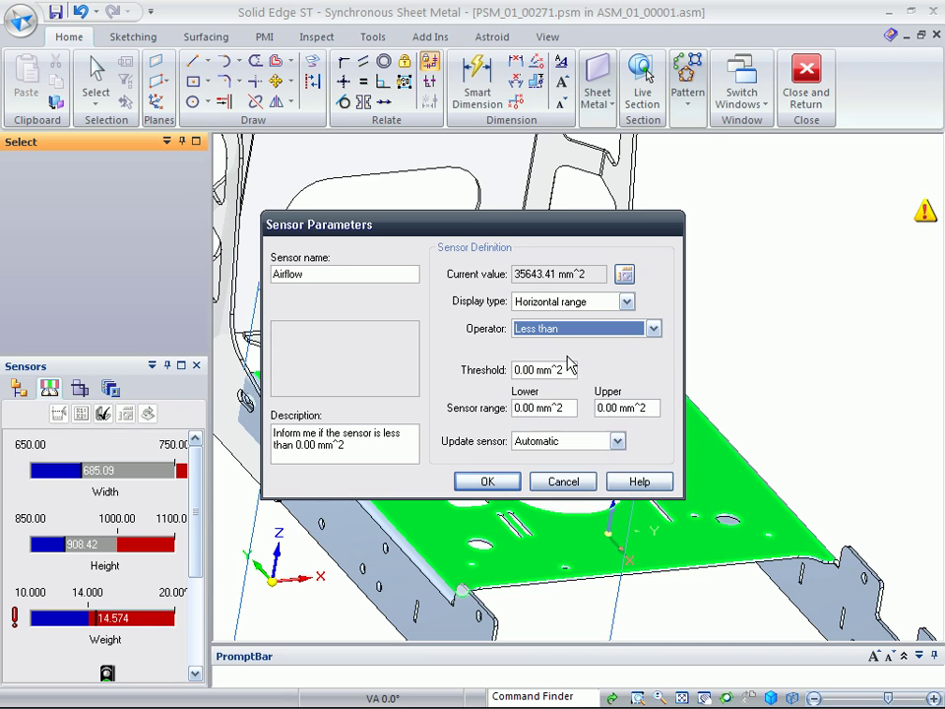
key("Tab")
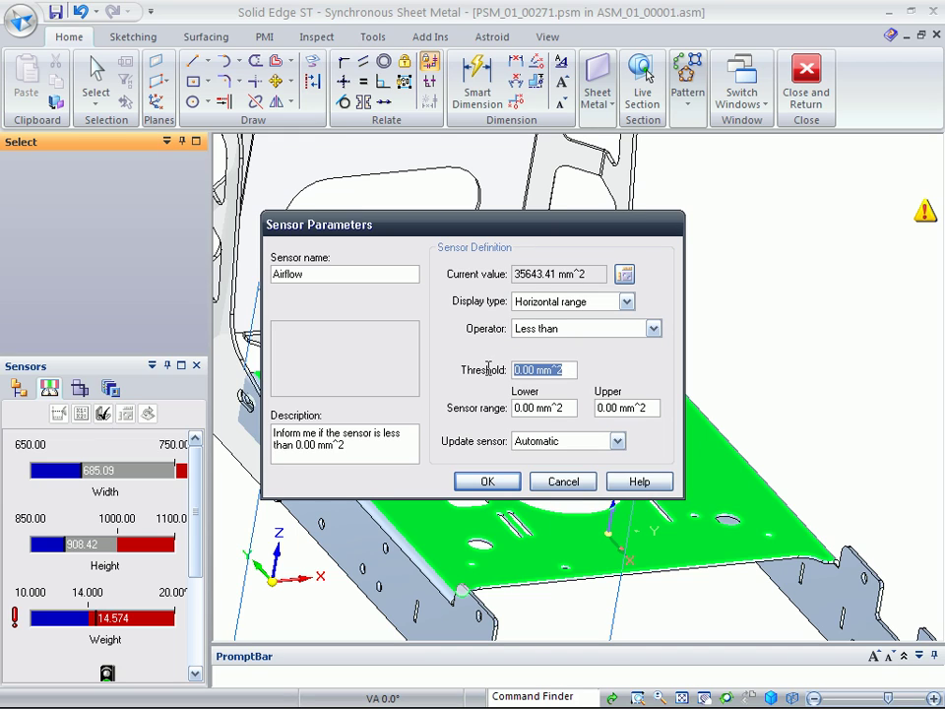
type("40000")
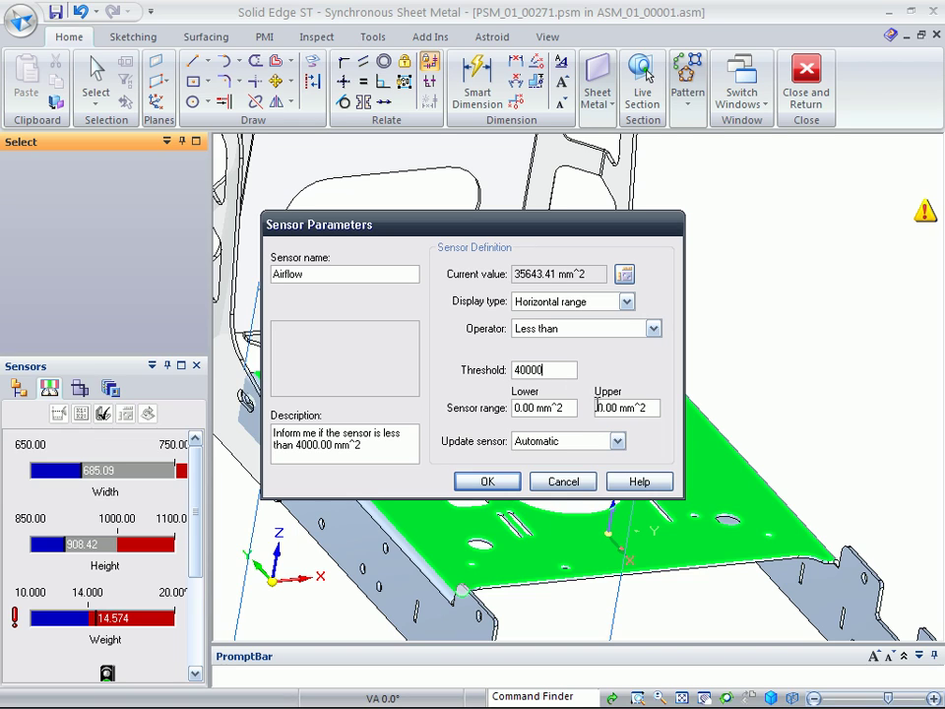
Set the Airflow sensor's range from 30000 to 50000 mm^2 and accept the sensor parameters
key("Tab")
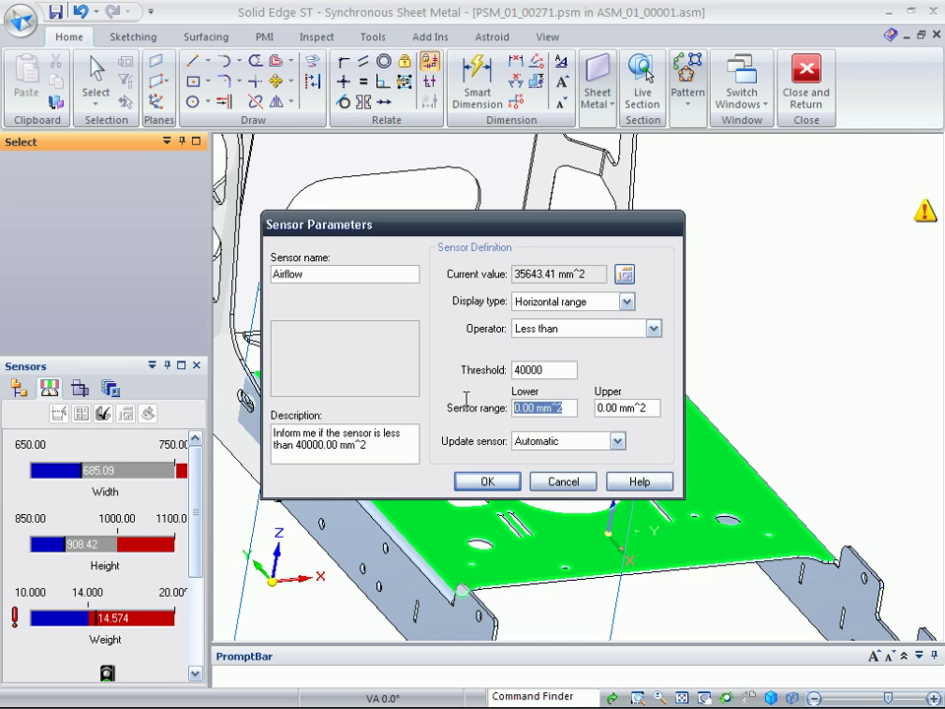
type("30000")
key("Tab")
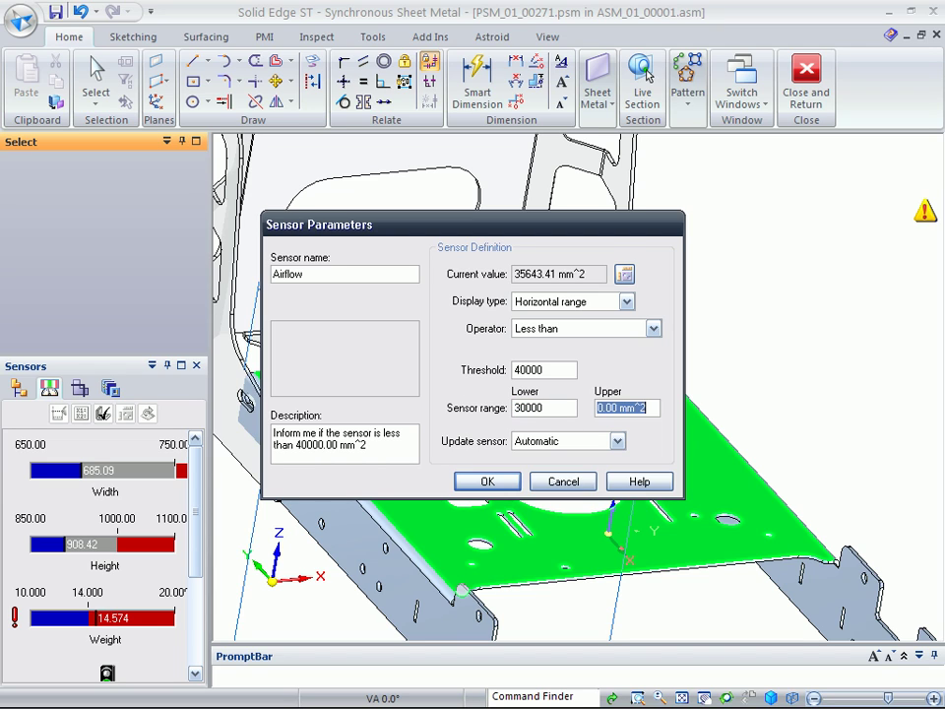
type("50000")
left_click(487, 481)
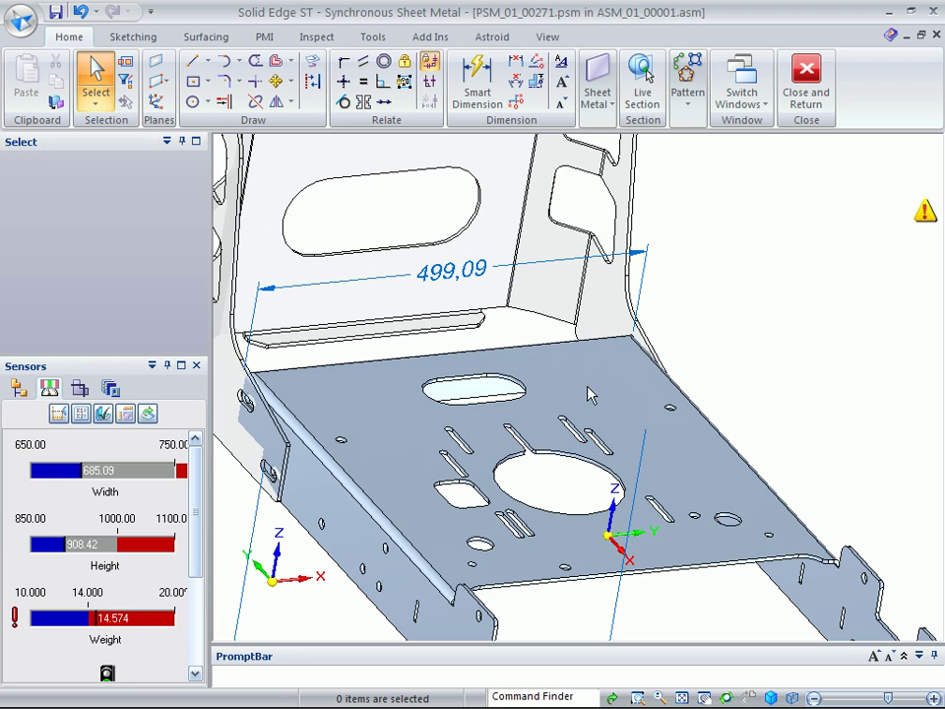
Enlarge the sensor list so that all the sensor gauges can be watched at once
left_click_drag(194, 482, 194, 546)
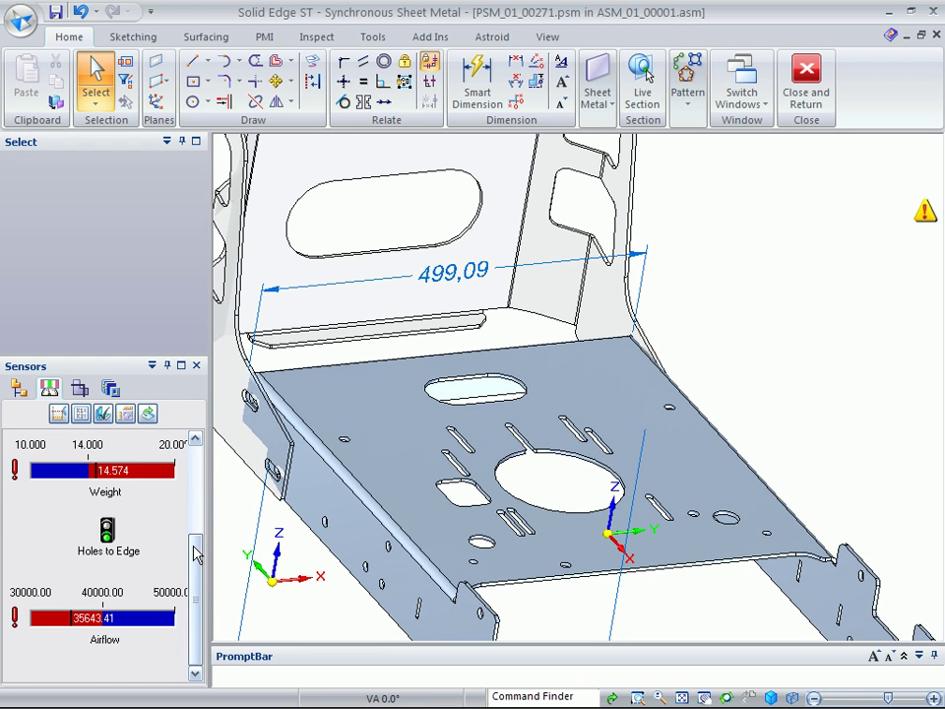
left_click(181, 365)
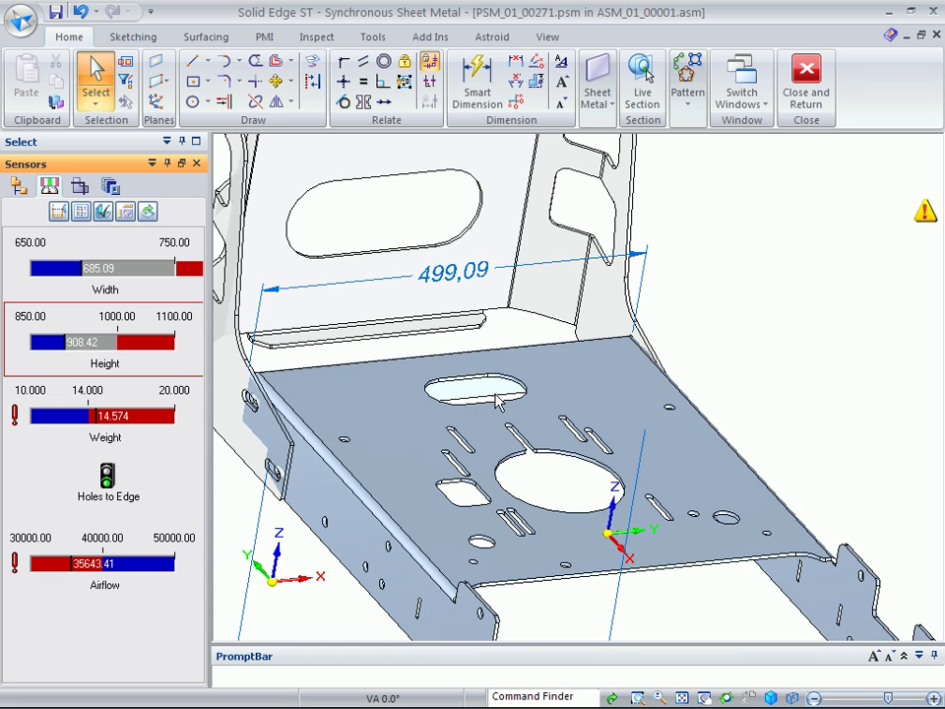
scroll(541, 386, "down", 2)
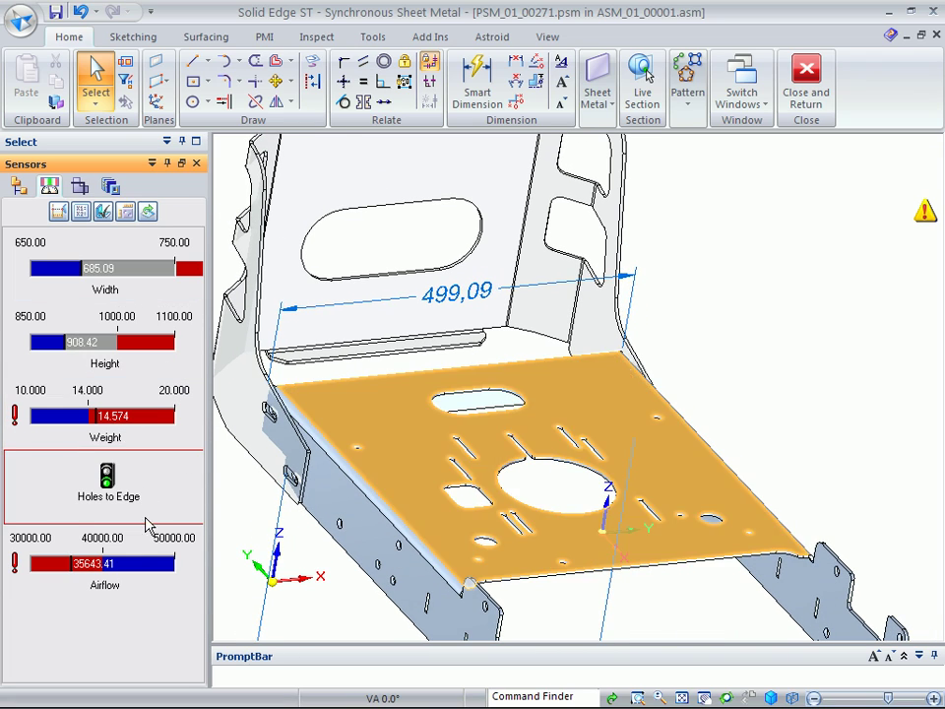
scroll(413, 510, "up", 3)
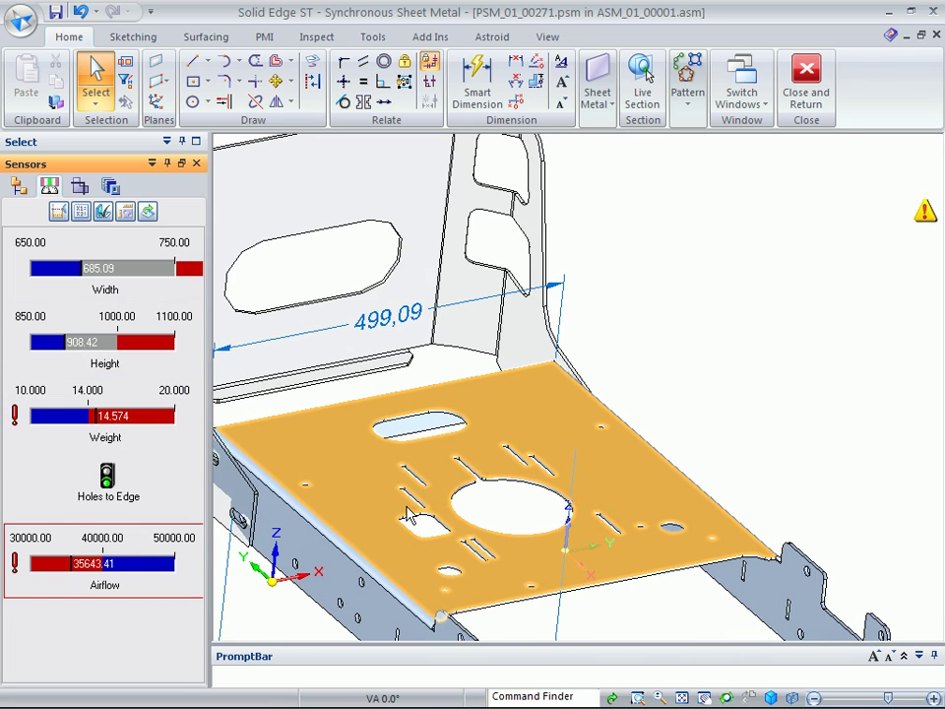
Lengthen the oblong slot near the base plate's back edge by moving its rounded end face outward
left_click(467, 429)
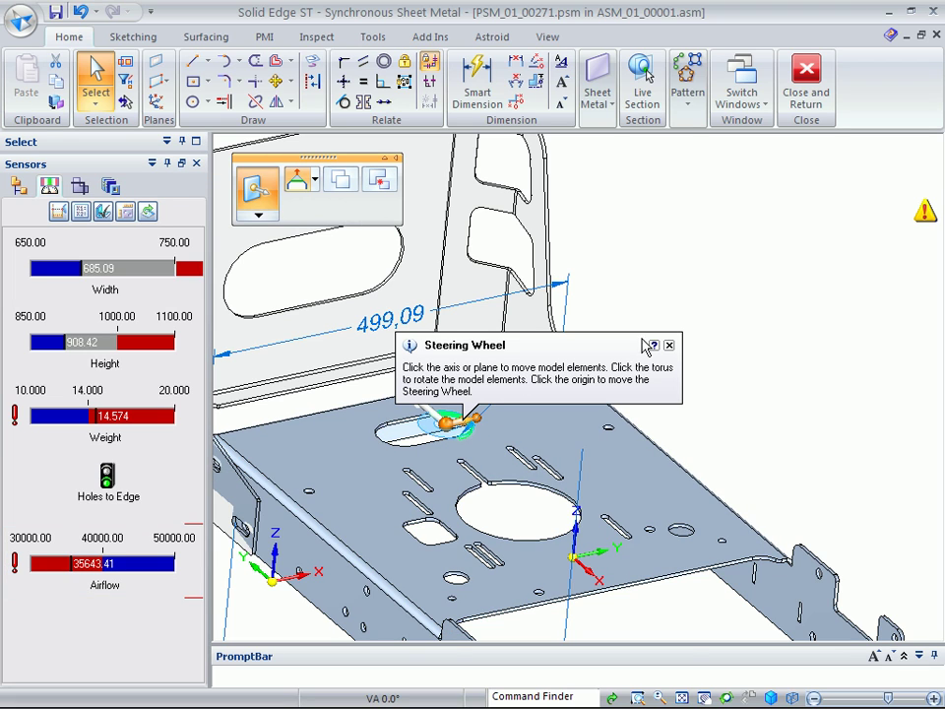
left_click(672, 344)
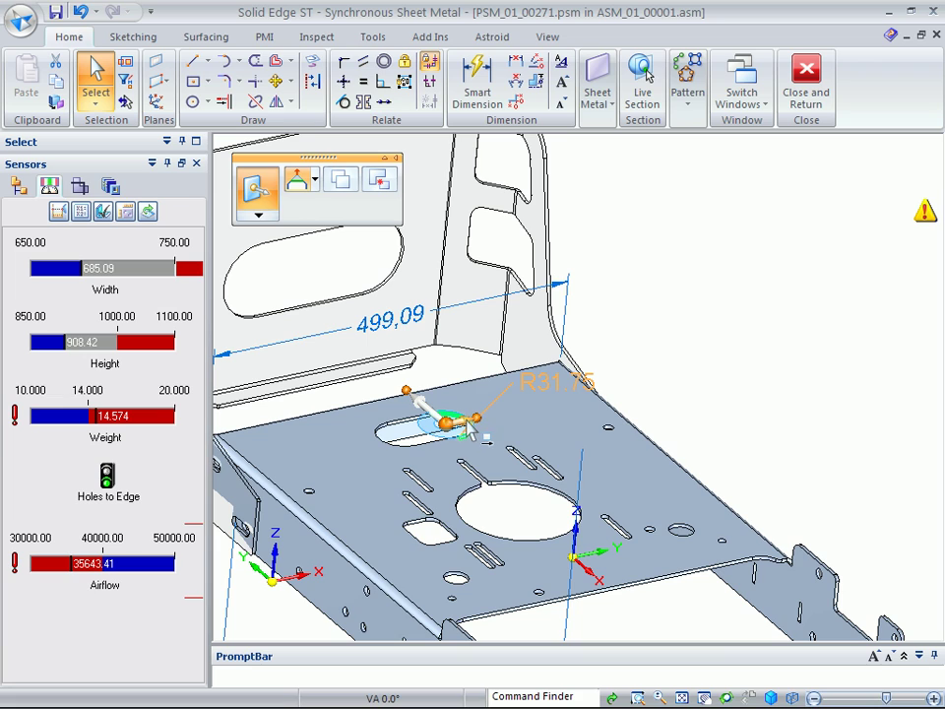
left_click(447, 424)
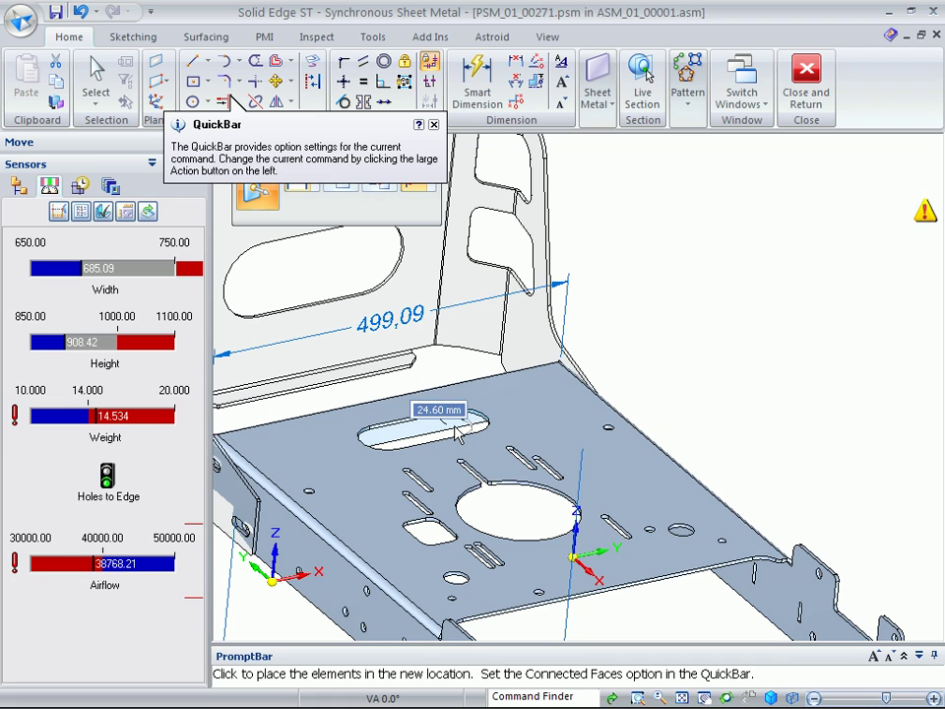
left_click(510, 421)
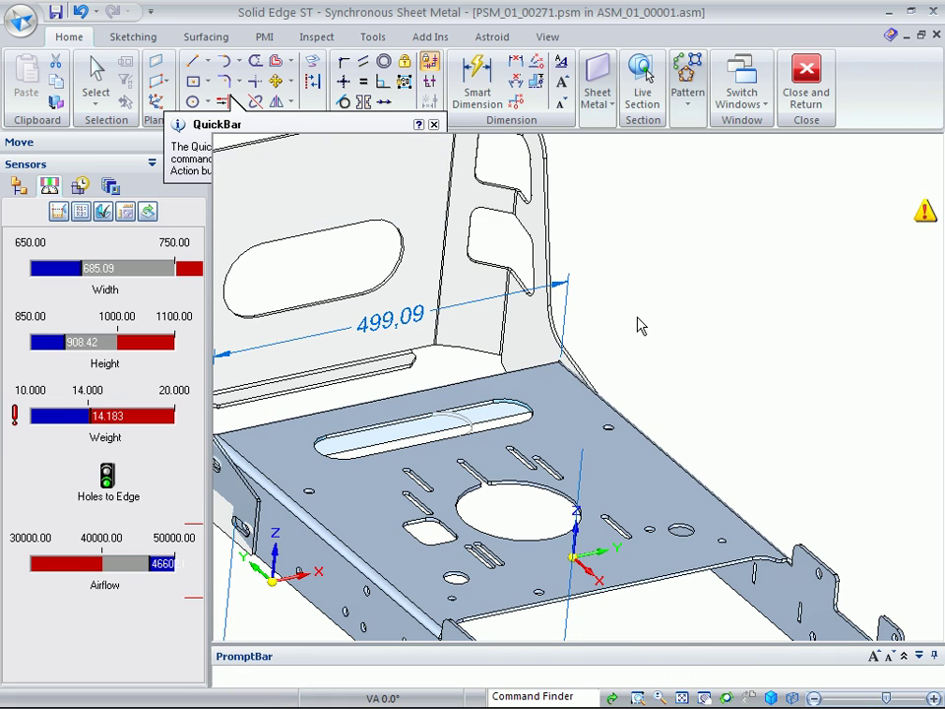
key("Escape")
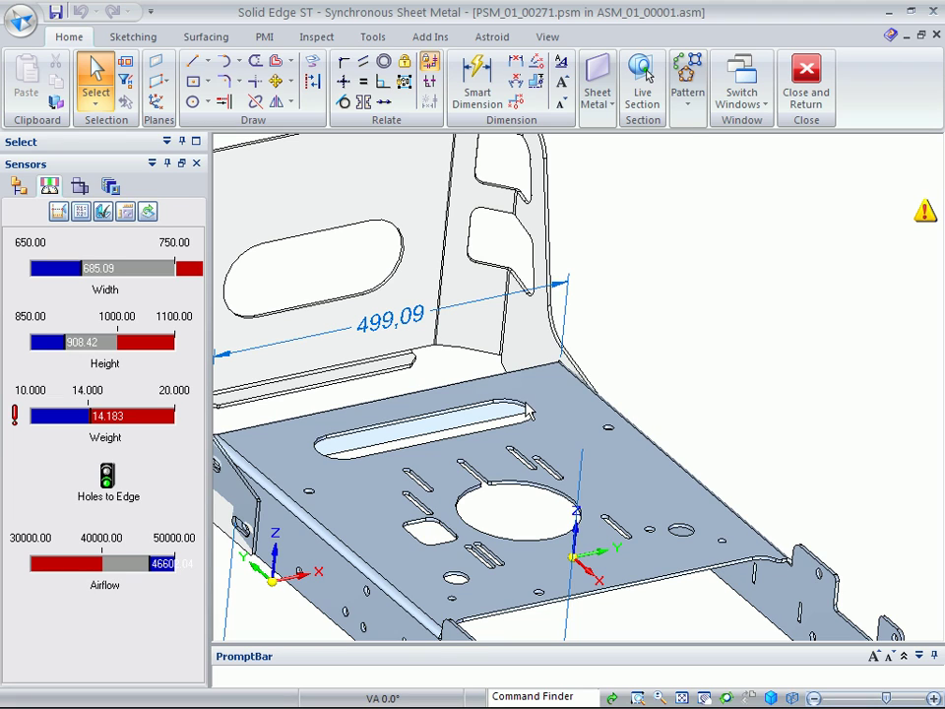
Move the slot's rounded end face about 52 mm farther outward and clear the selection
left_click(533, 417)
left_click(537, 413)
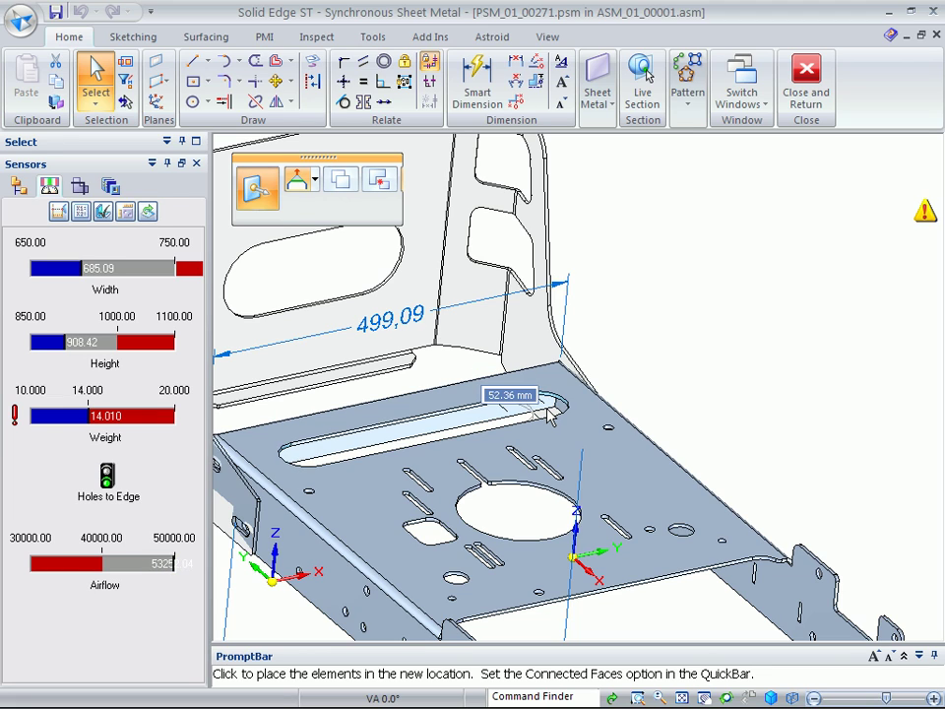
left_click(551, 415)
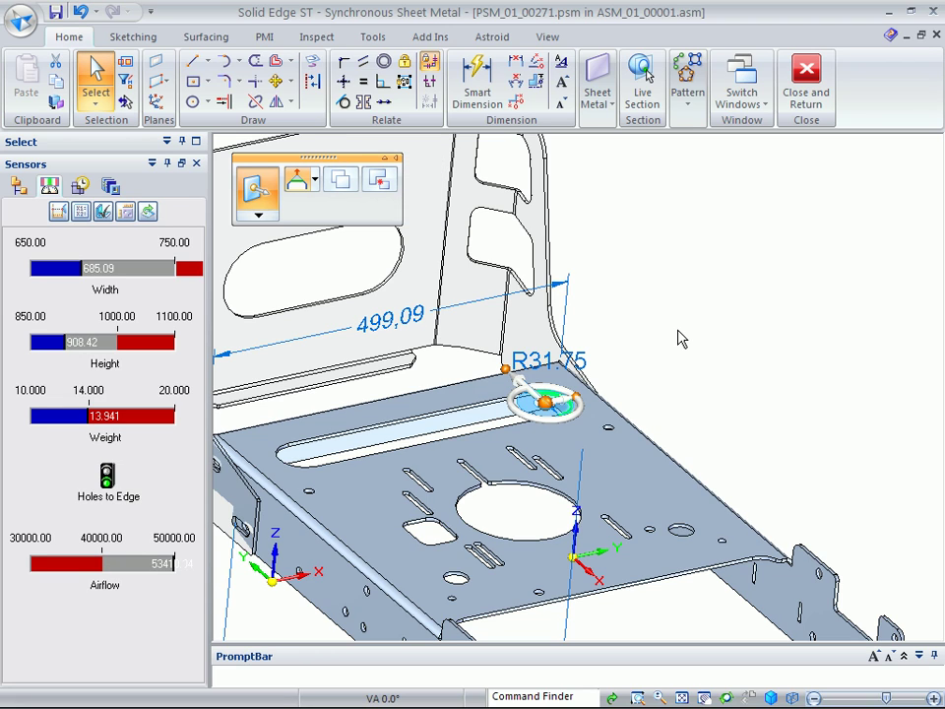
left_click(682, 335)
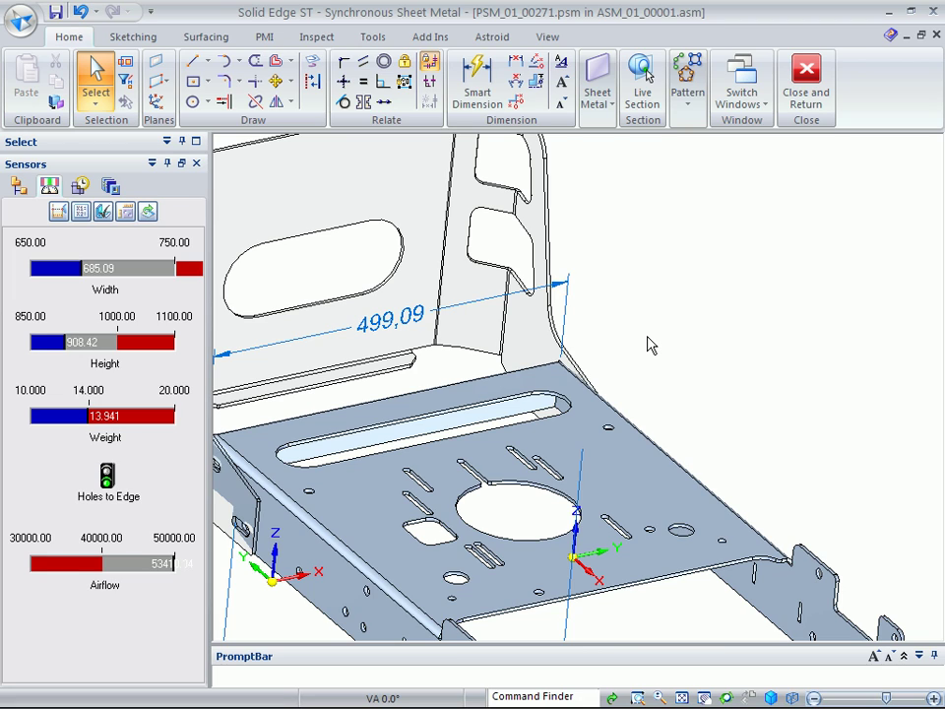
Close the base plate part and return to the ASM_01_00002.asm assembly
left_click(816, 90)
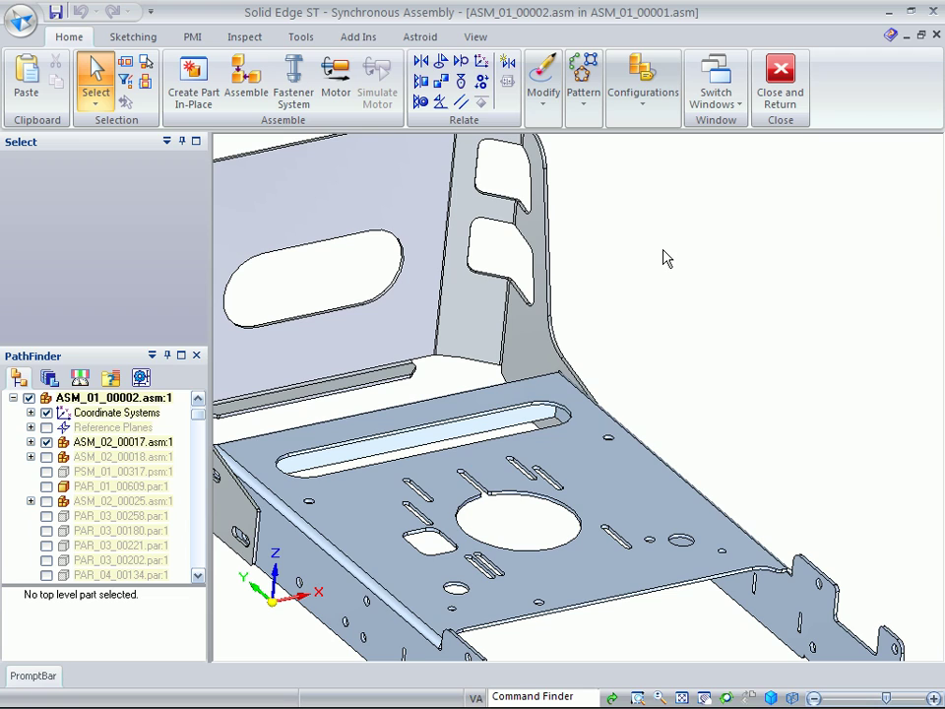
left_click(645, 98)
left_click(723, 150)
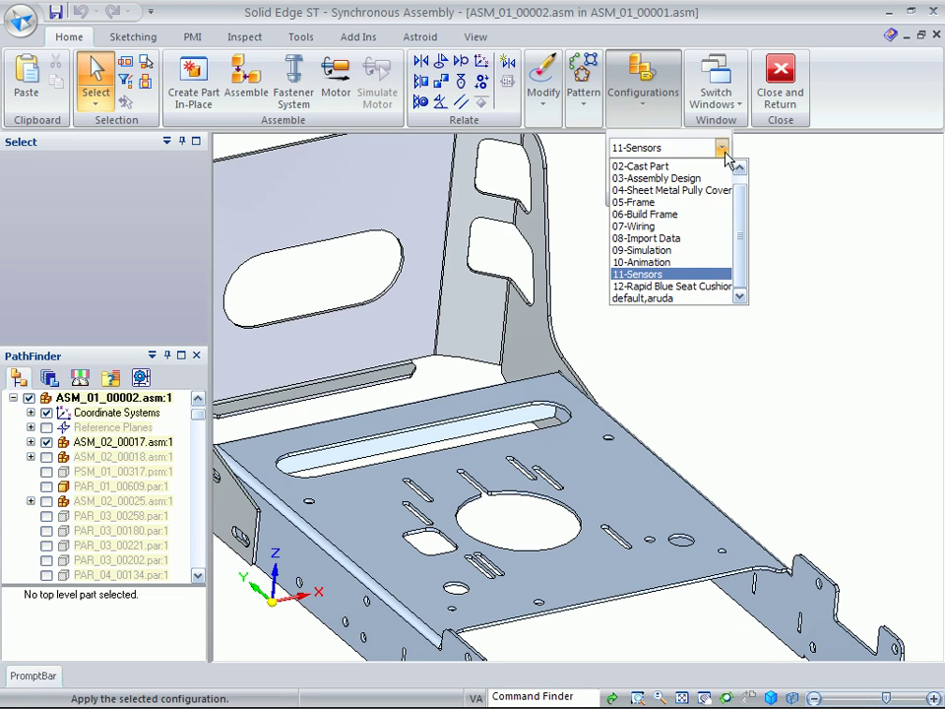
left_click(802, 221)
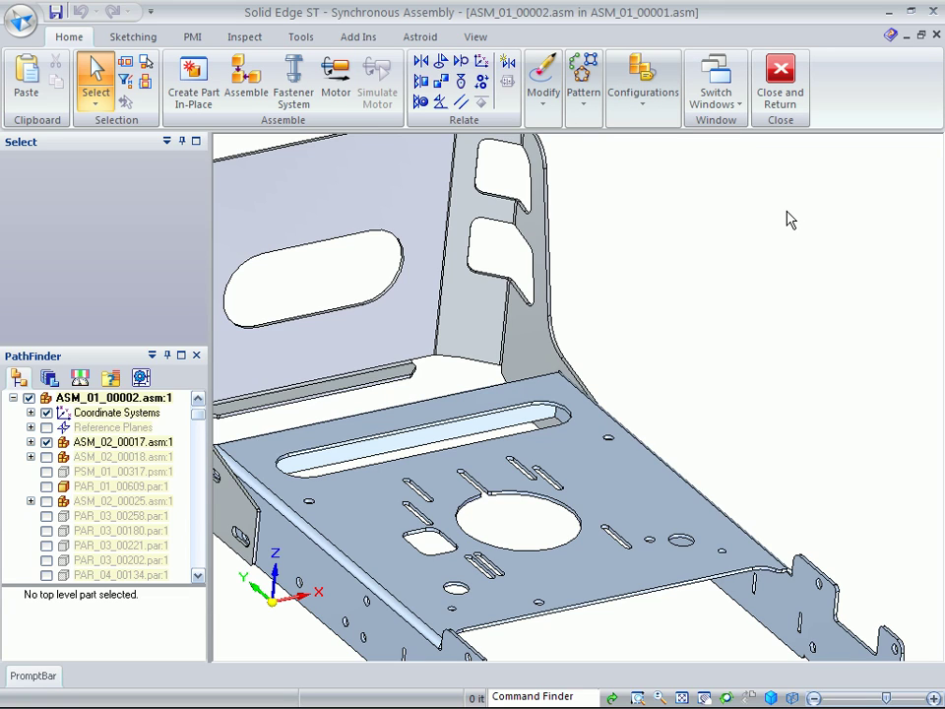